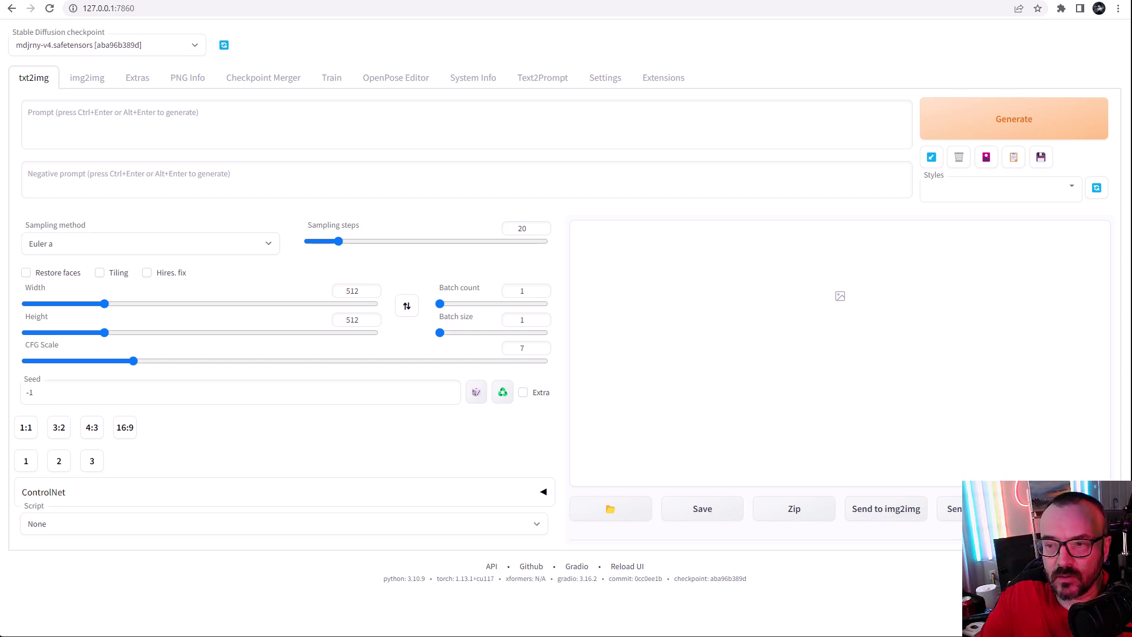
Update the installed extensions, restart the UI, and recheck until every extension reports latest
left_click(663, 82)
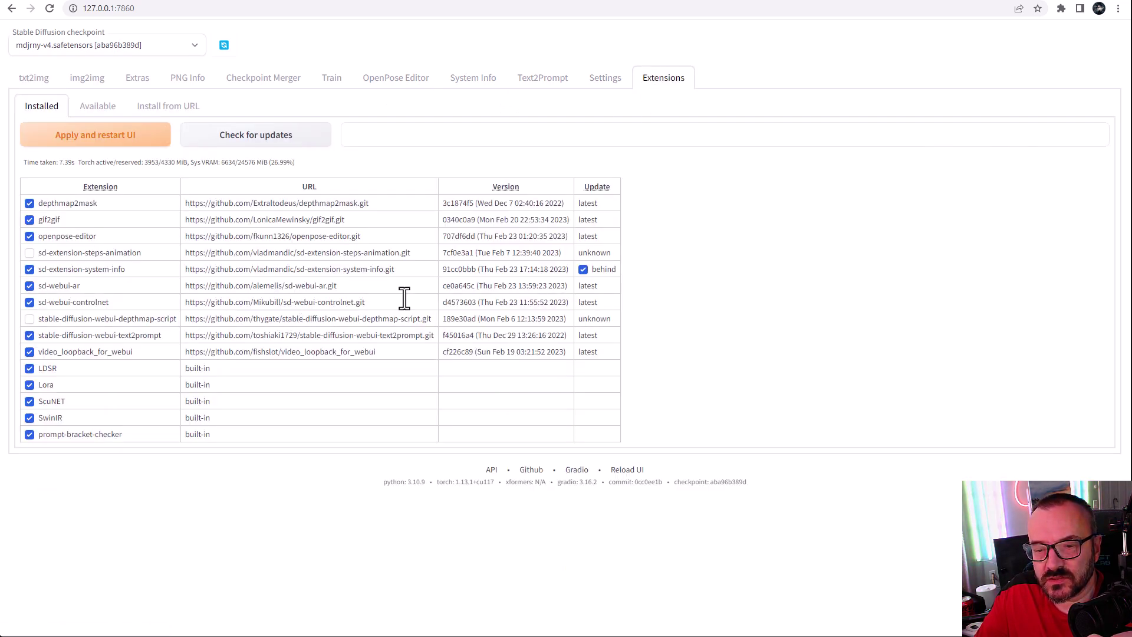
left_click(292, 141)
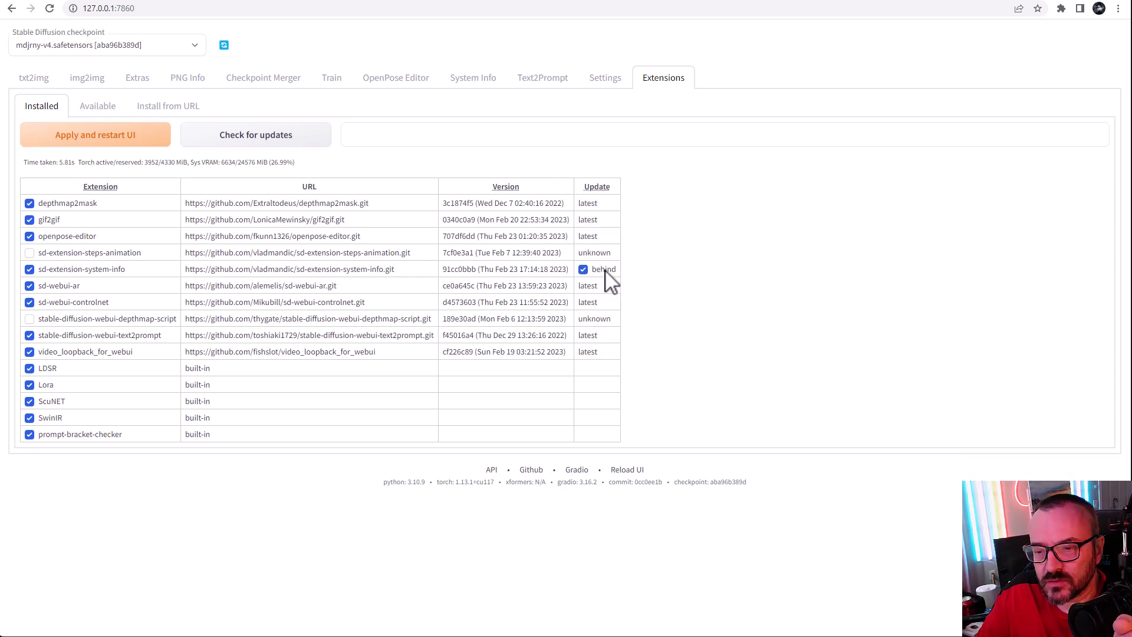
left_click(95, 137)
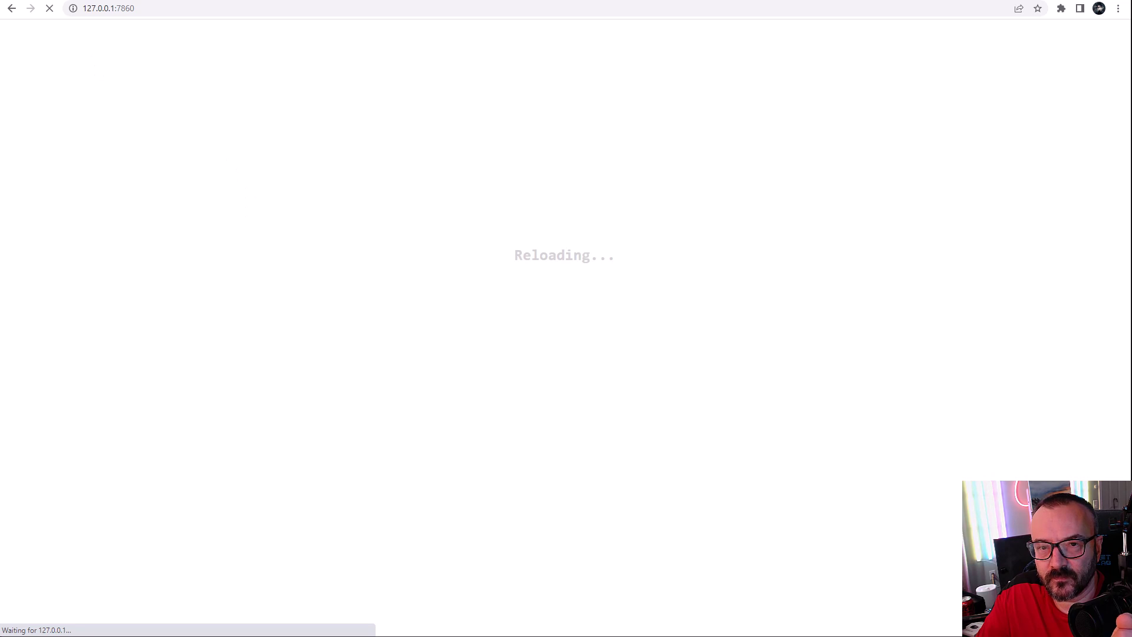
left_click(667, 82)
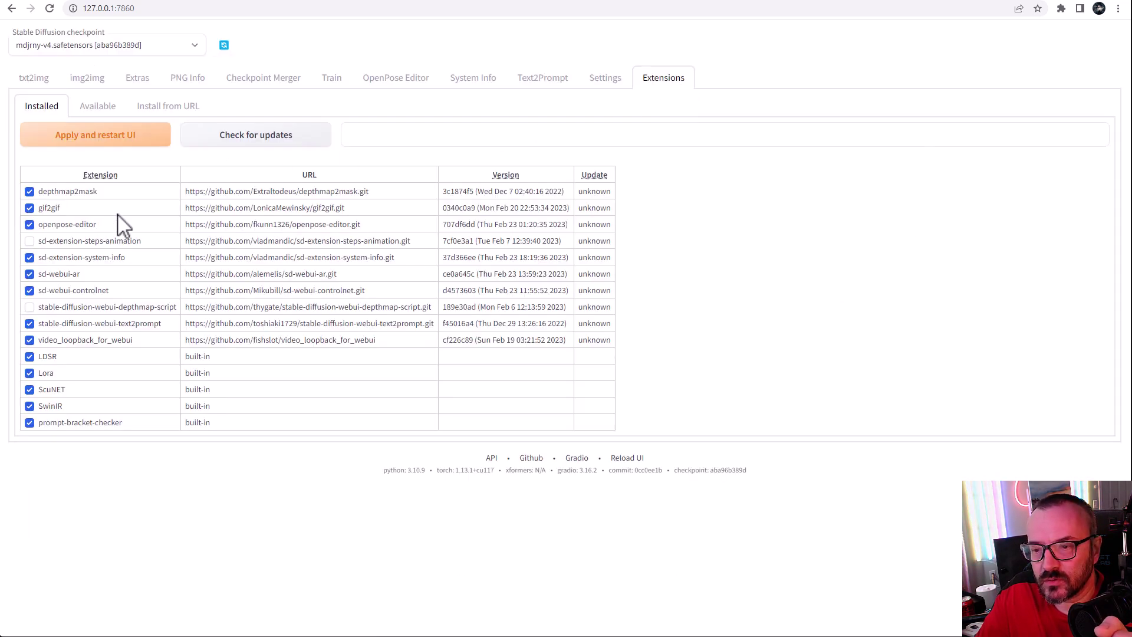
left_click(291, 138)
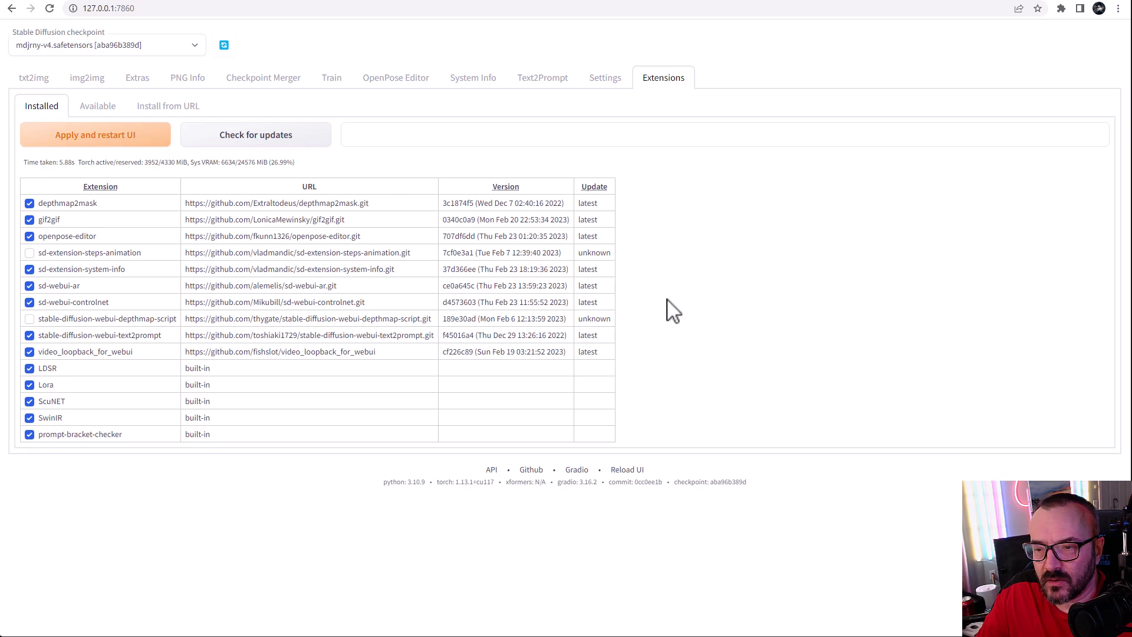
Set Multi ControlNet max models to 2 in ControlNet settings, apply, and reload the UI
left_click(607, 83)
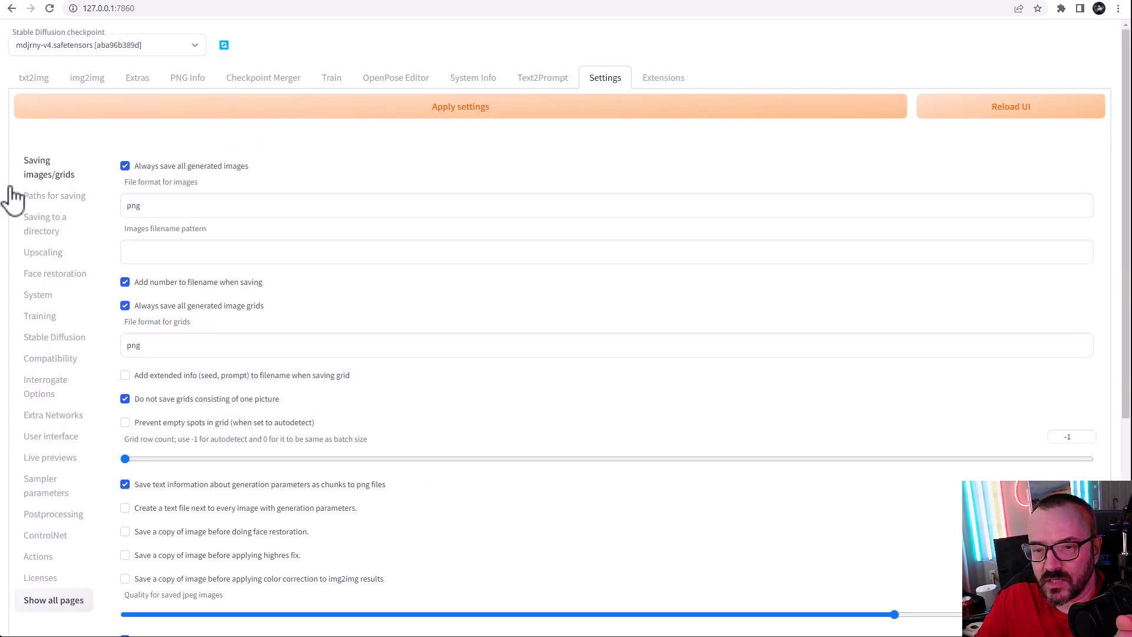
scroll(48, 464, "down", 1)
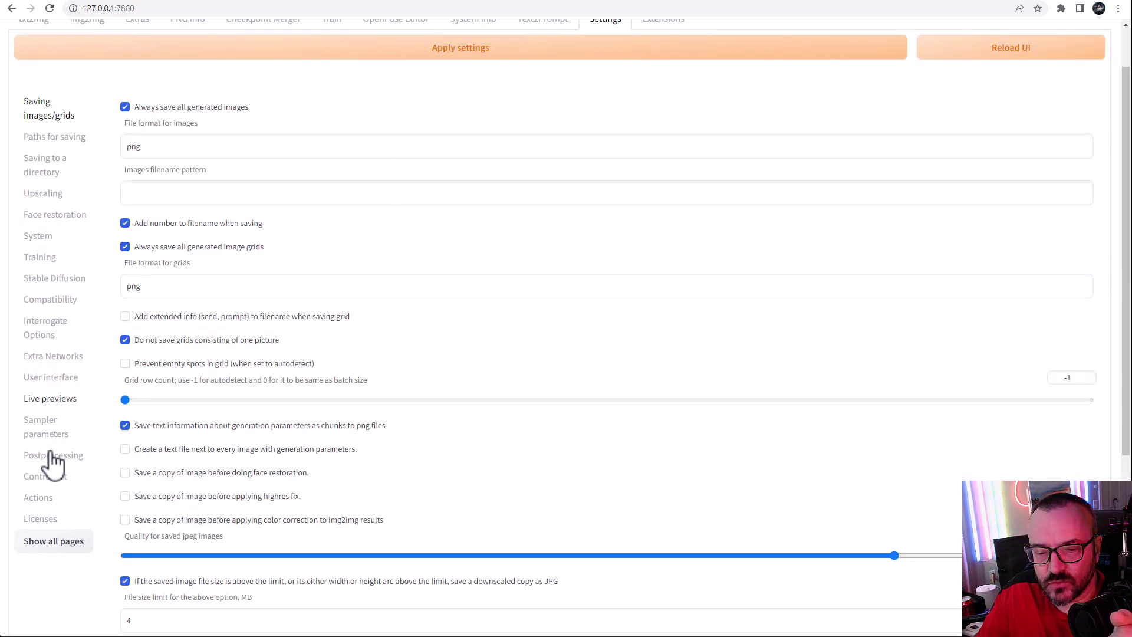
left_click(47, 477)
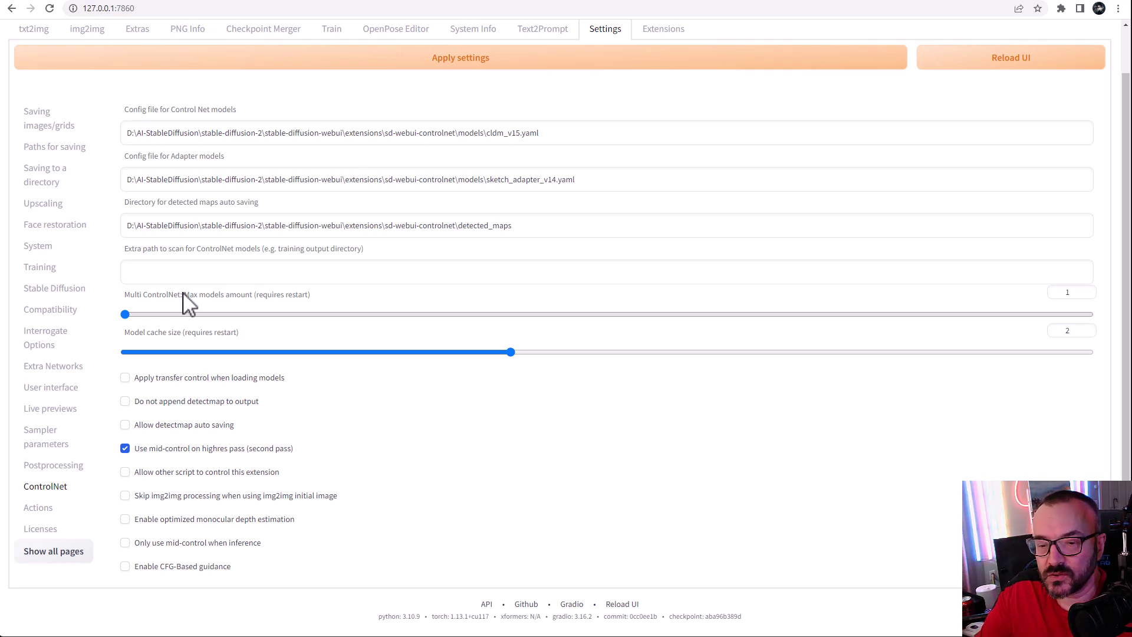
left_click_drag(125, 313, 222, 324)
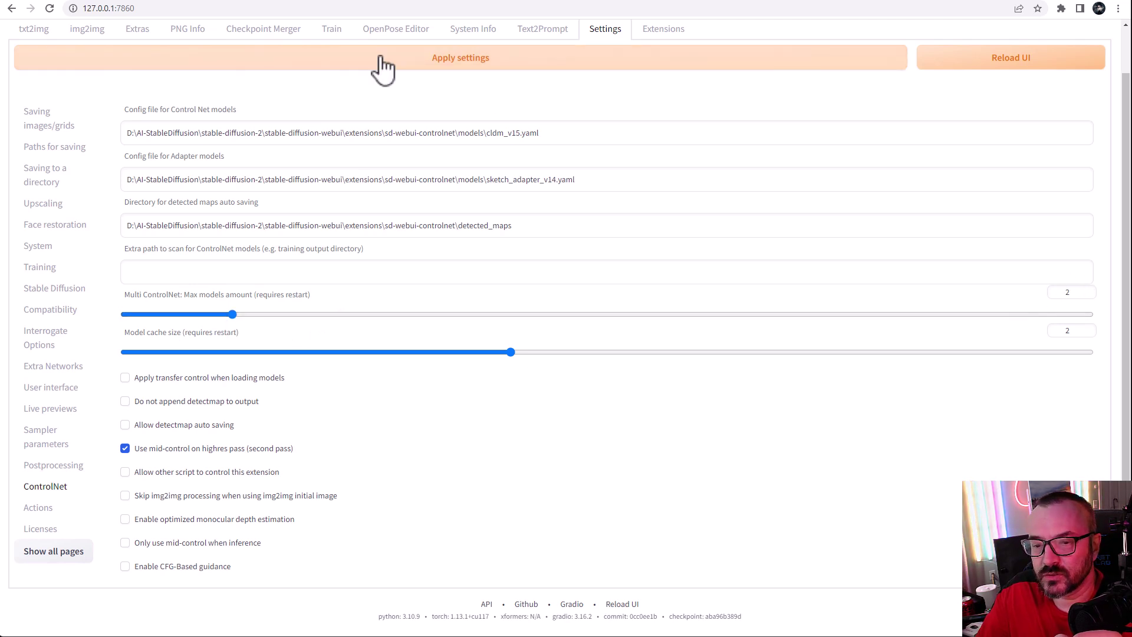
left_click(677, 59)
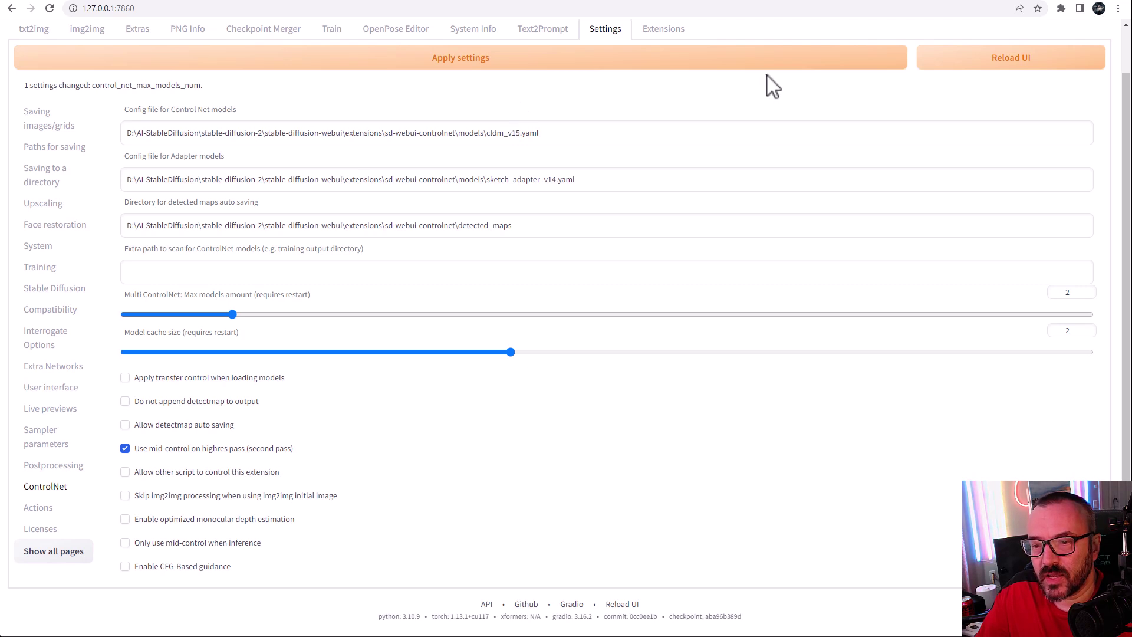
left_click(980, 66)
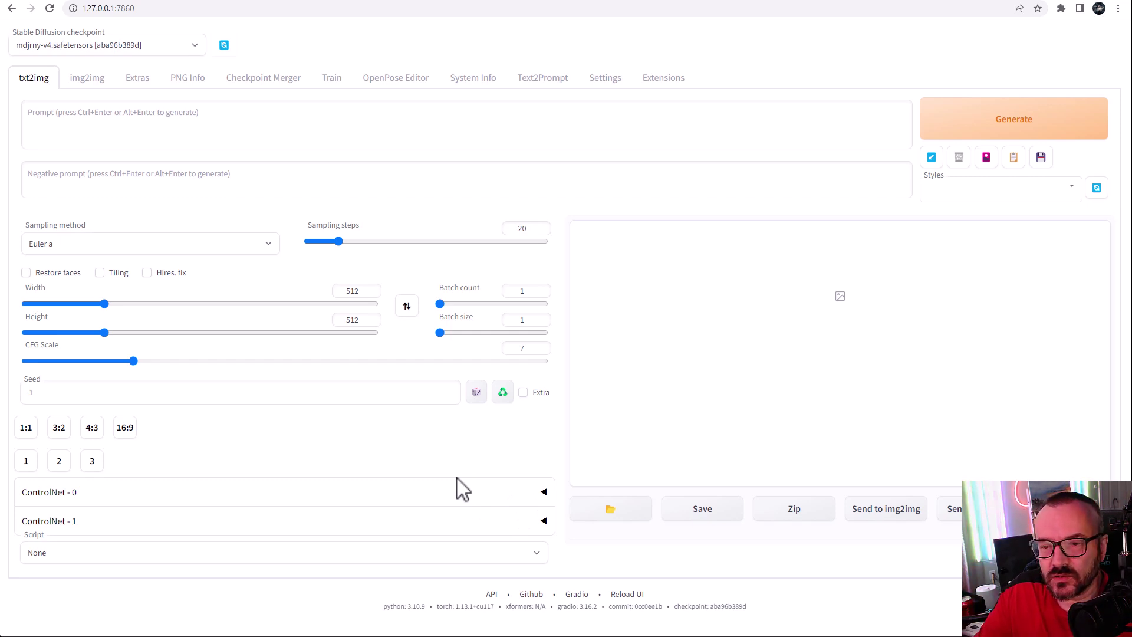
In the OpenPose Editor, raise both elbows outward and bring both wrists onto the hips
left_click(398, 84)
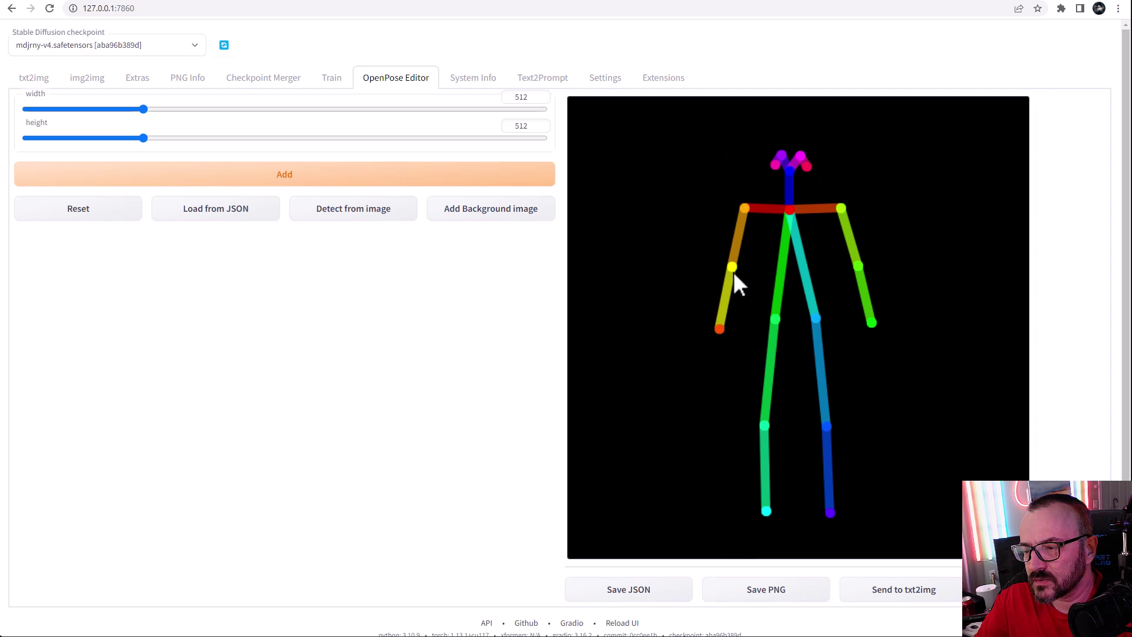
left_click_drag(732, 268, 700, 244)
left_click_drag(719, 328, 763, 309)
left_click_drag(859, 263, 875, 234)
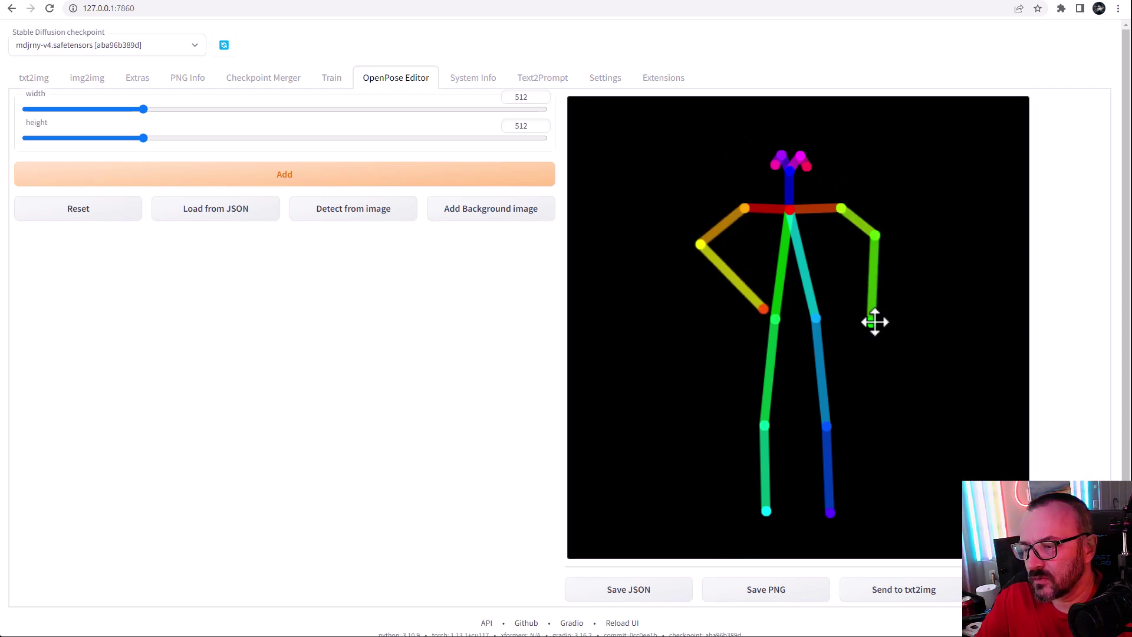
left_click_drag(873, 322, 821, 308)
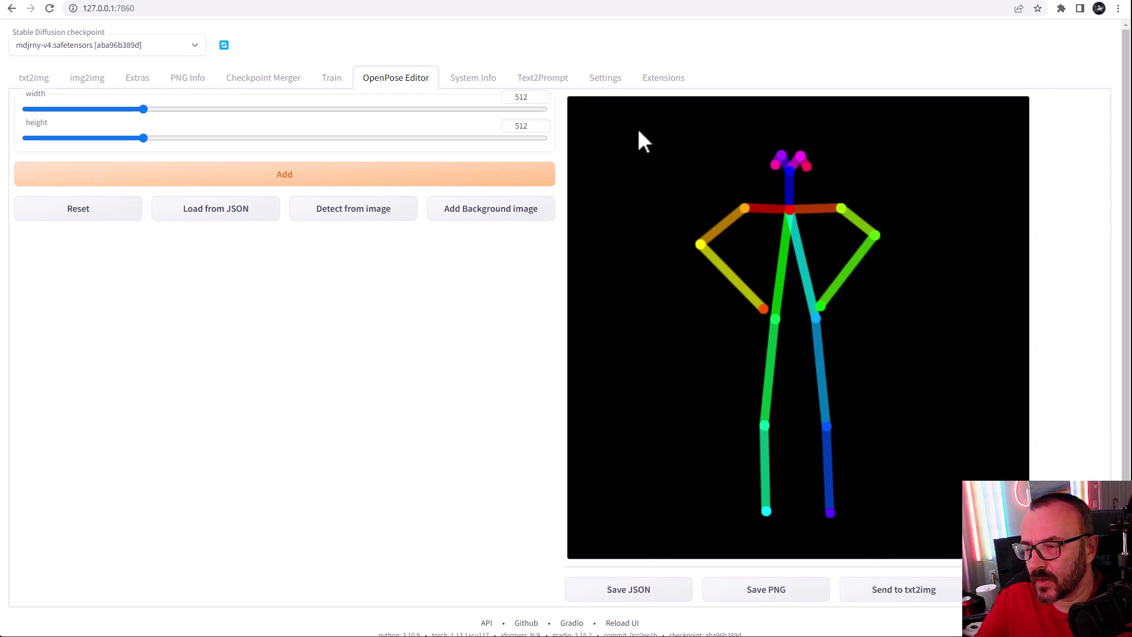
Shrink the whole skeleton, move it lower right, and save the pose as c9.png
left_click_drag(638, 131, 935, 535)
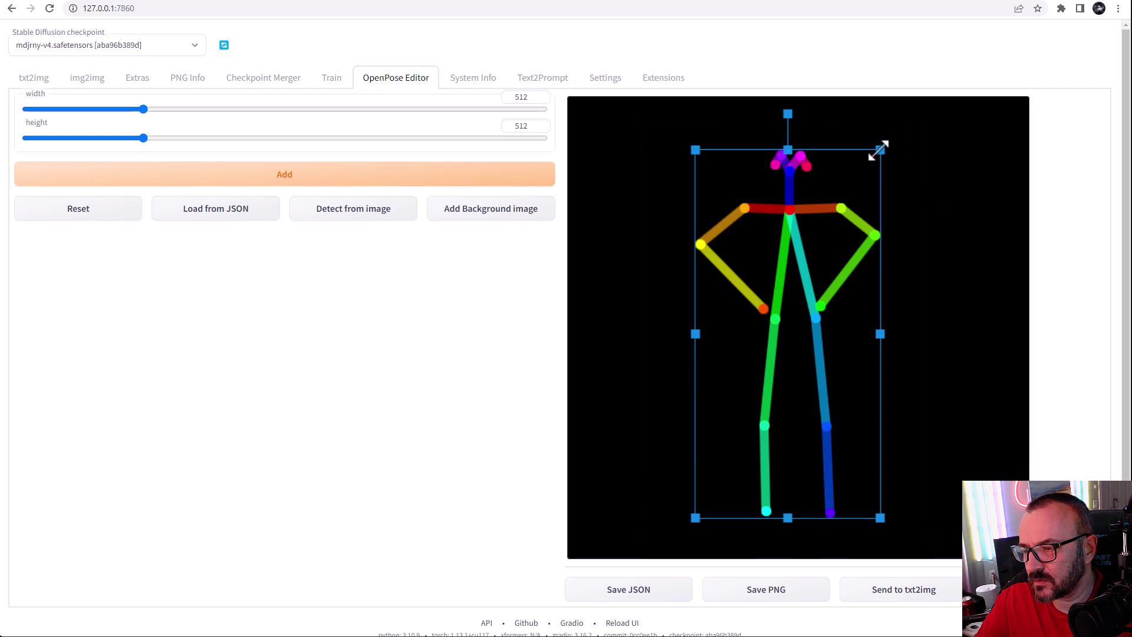
left_click_drag(878, 151, 826, 290)
left_click_drag(745, 405, 781, 415)
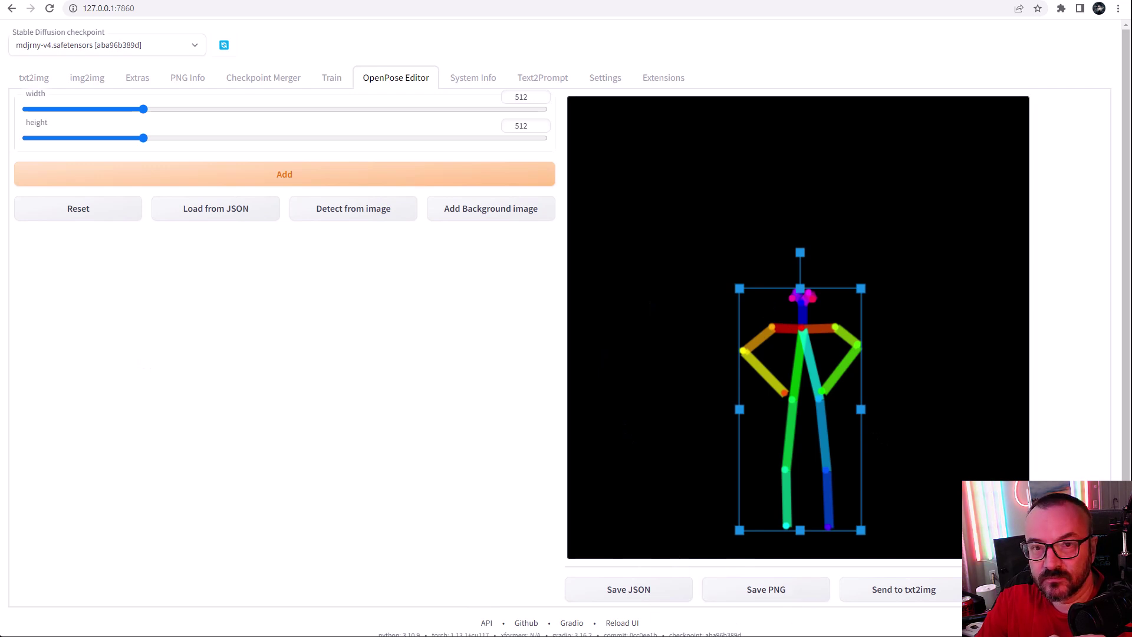
left_click(766, 589)
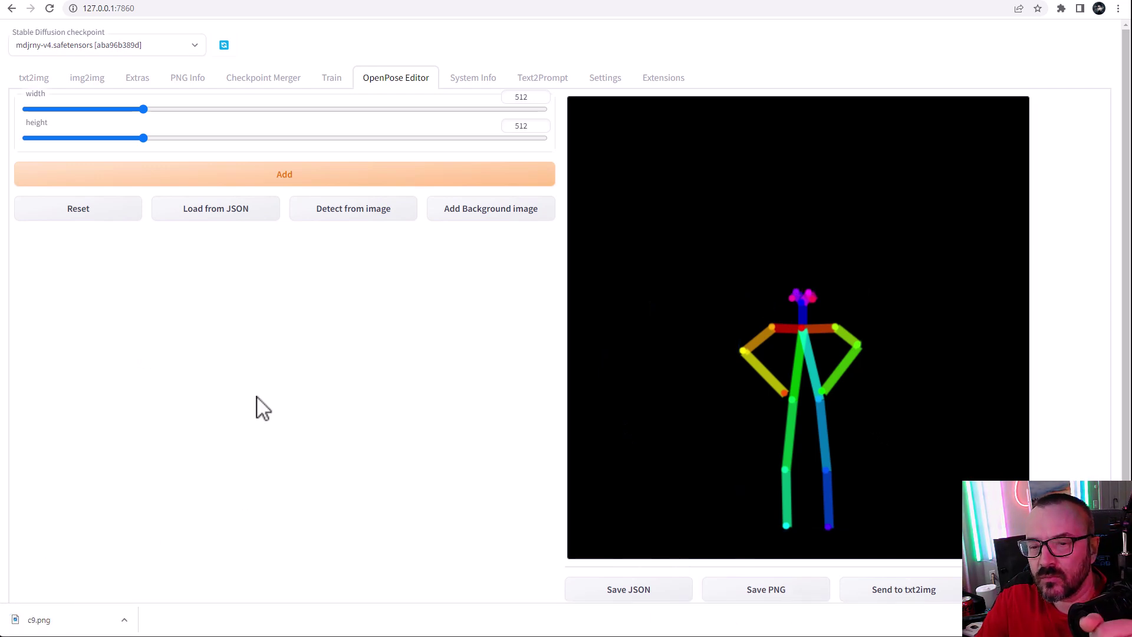
Paste the steampunk mouse prompt into the txt2img prompt box
left_click(26, 83)
left_click(236, 122)
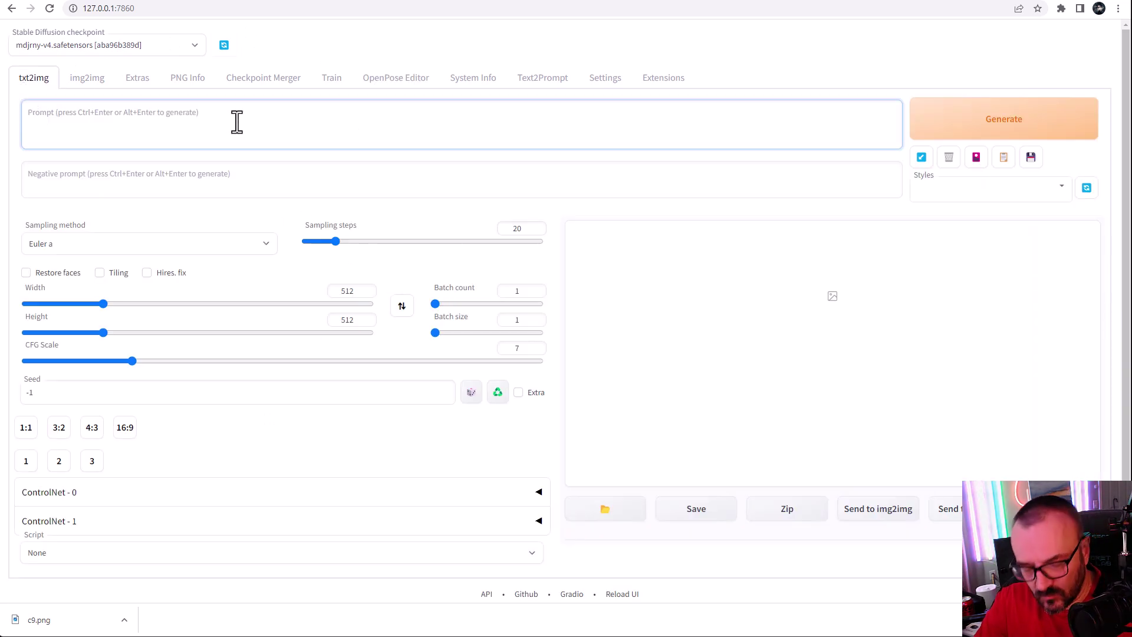
key("ctrl+v")
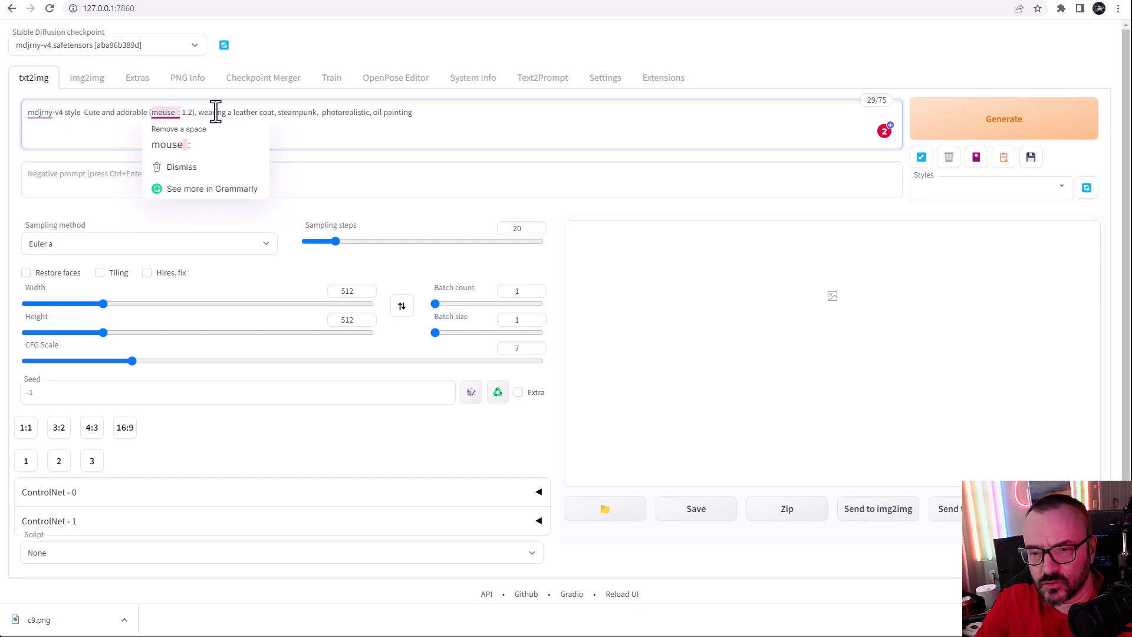
mouse_move(172, 108)
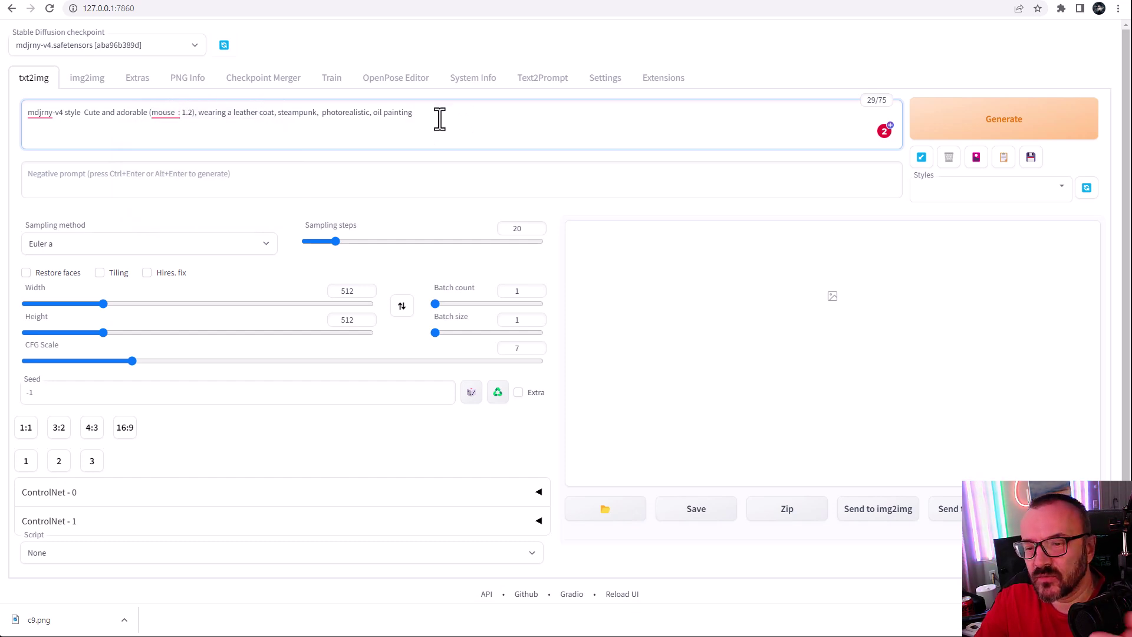
Load c9.png into ControlNet - 0, enable it, and set the model to control_sd15_openpose
scroll(366, 321, "down", 1)
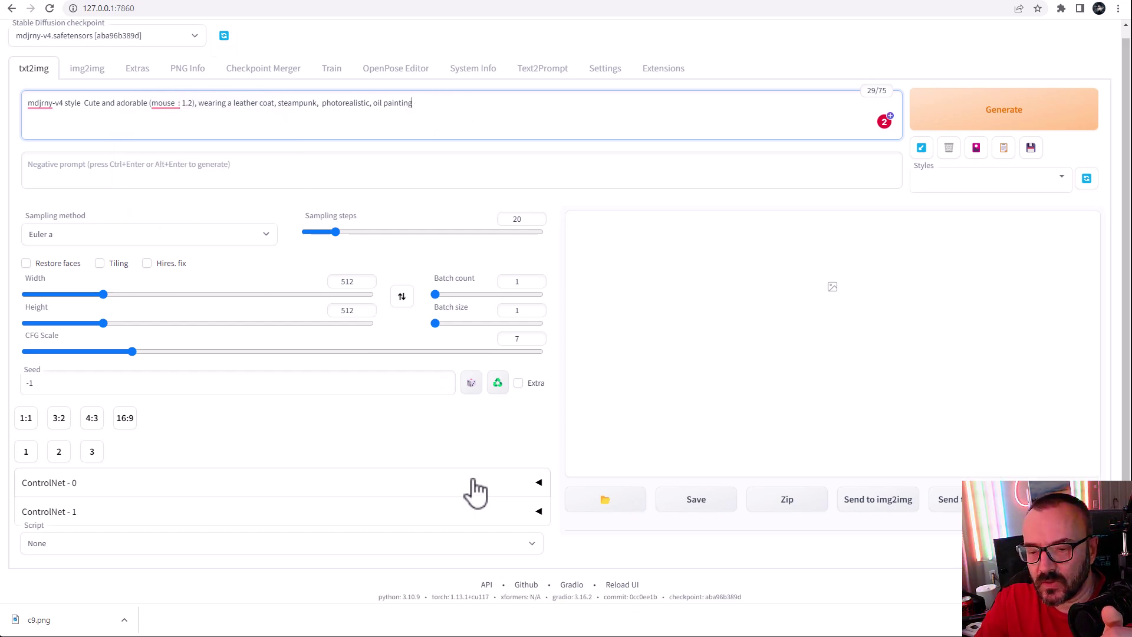
left_click(531, 494)
scroll(369, 318, "down", 1)
scroll(369, 318, "down", 5)
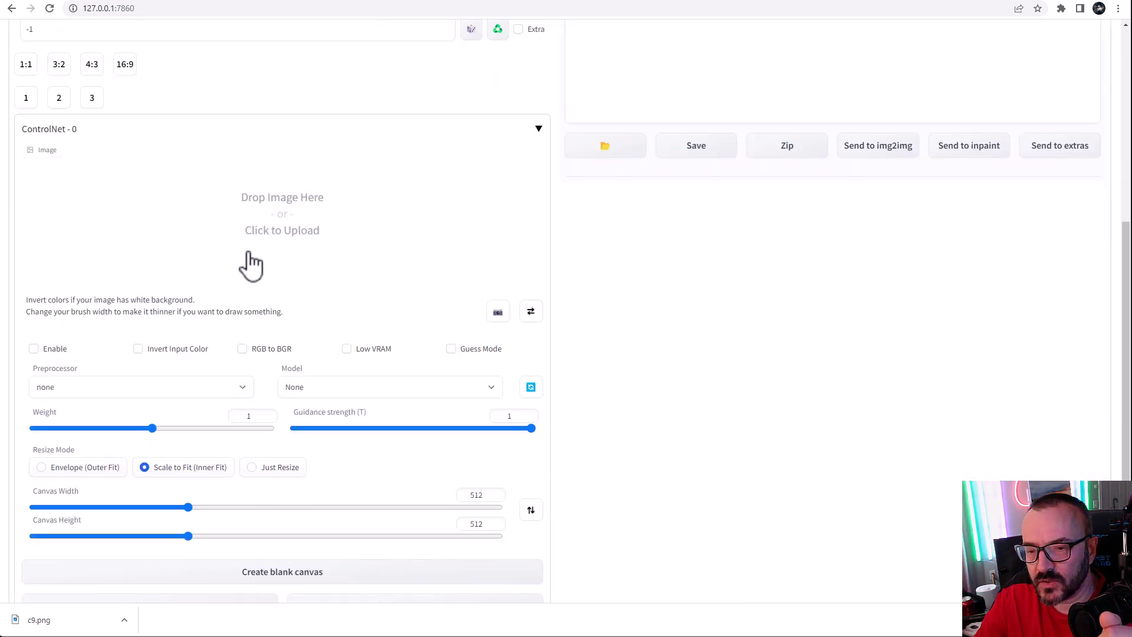
mouse_move(71, 616)
left_mouse_down()
mouse_move(136, 533)
mouse_move(271, 195)
mouse_move(303, 196)
left_mouse_up()
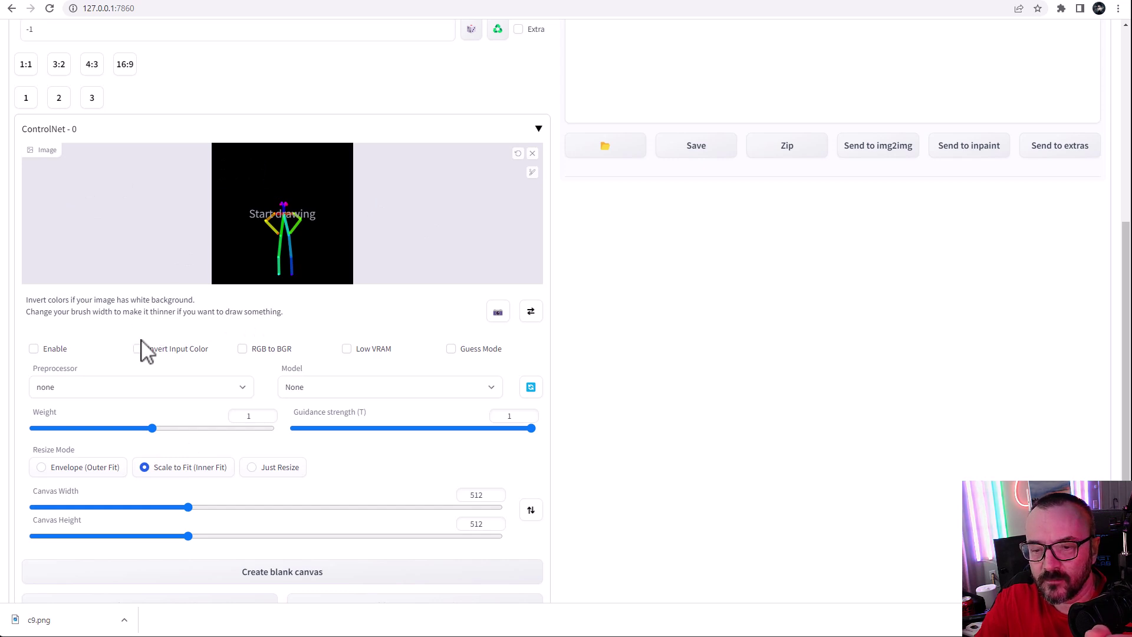
left_click(55, 349)
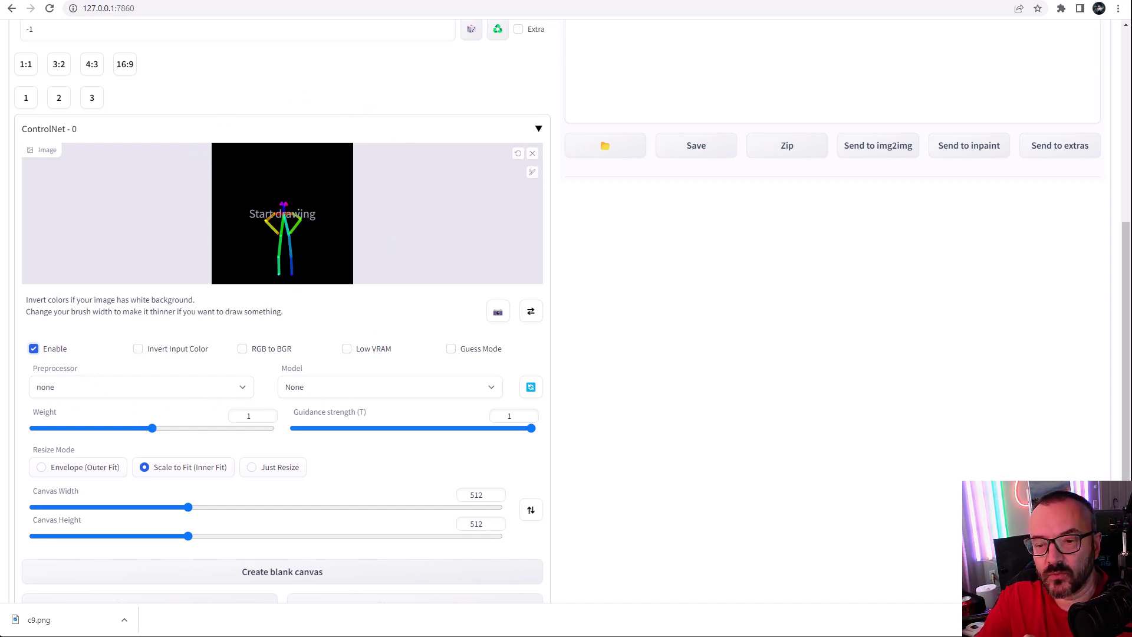
left_click(364, 390)
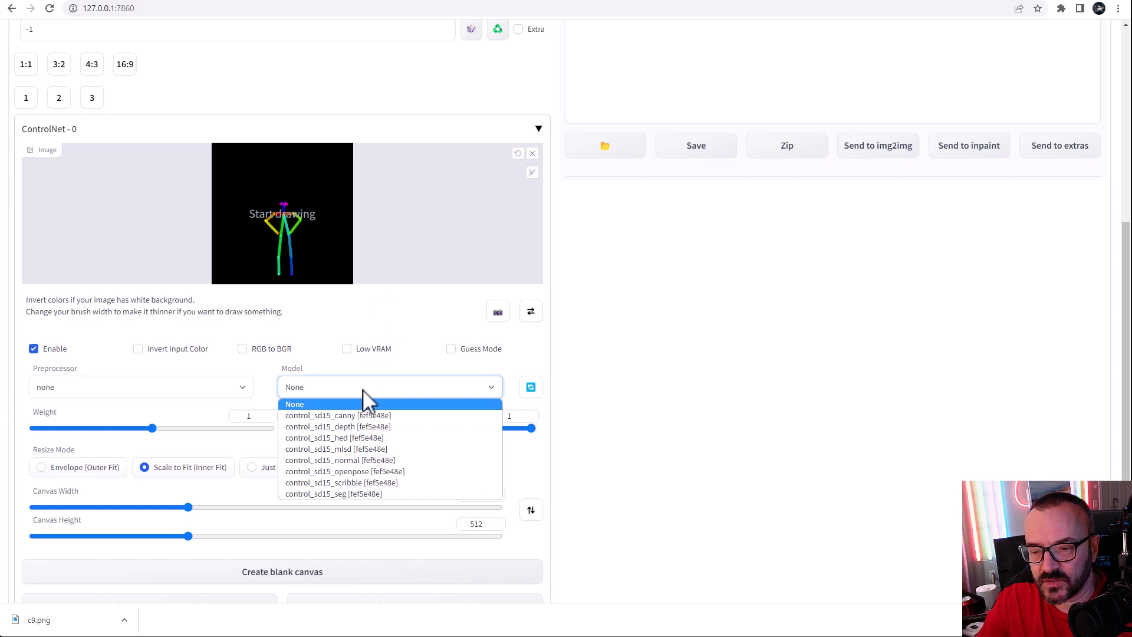
left_click(399, 471)
scroll(563, 409, "up", 6)
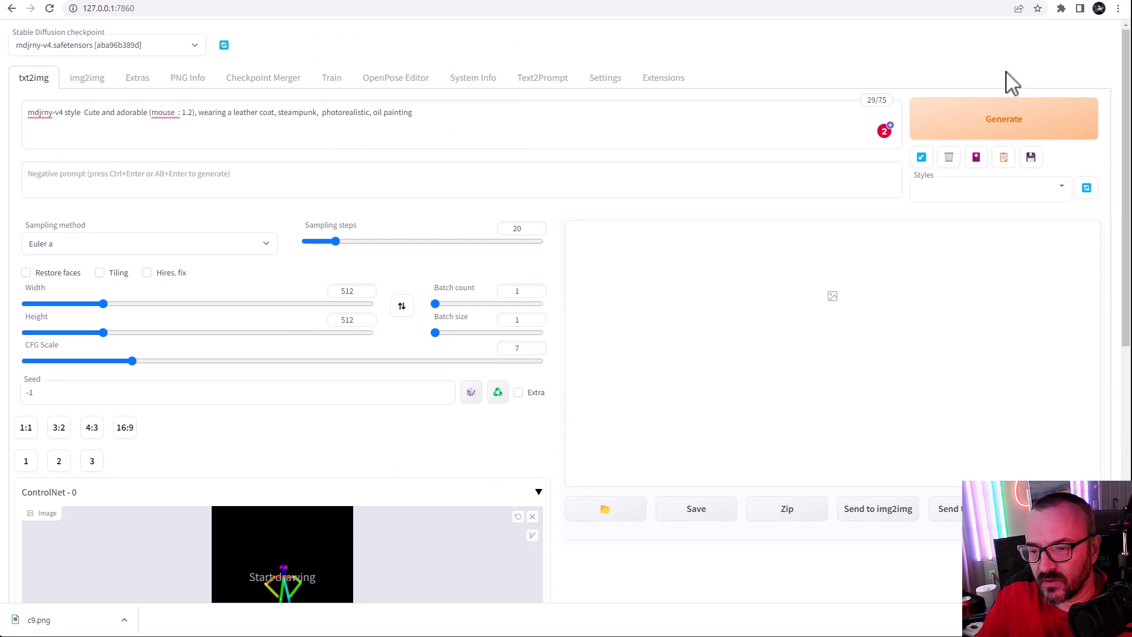
Generate the hands-on-hips leather-coated mouse and open the result in the gallery preview
left_click(991, 128)
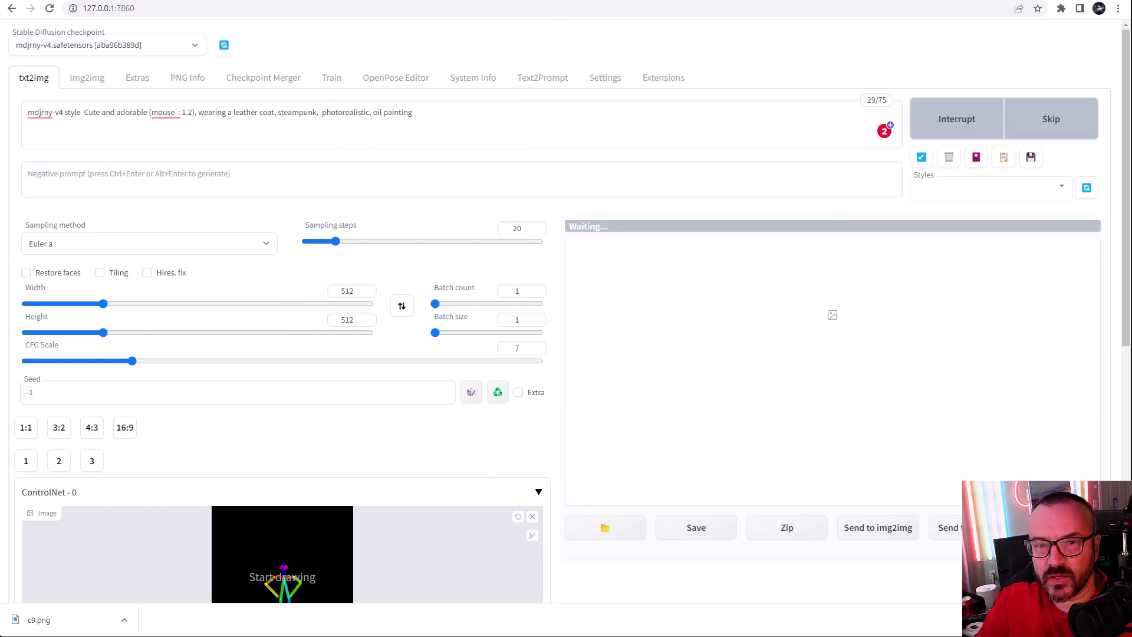
left_click(626, 298)
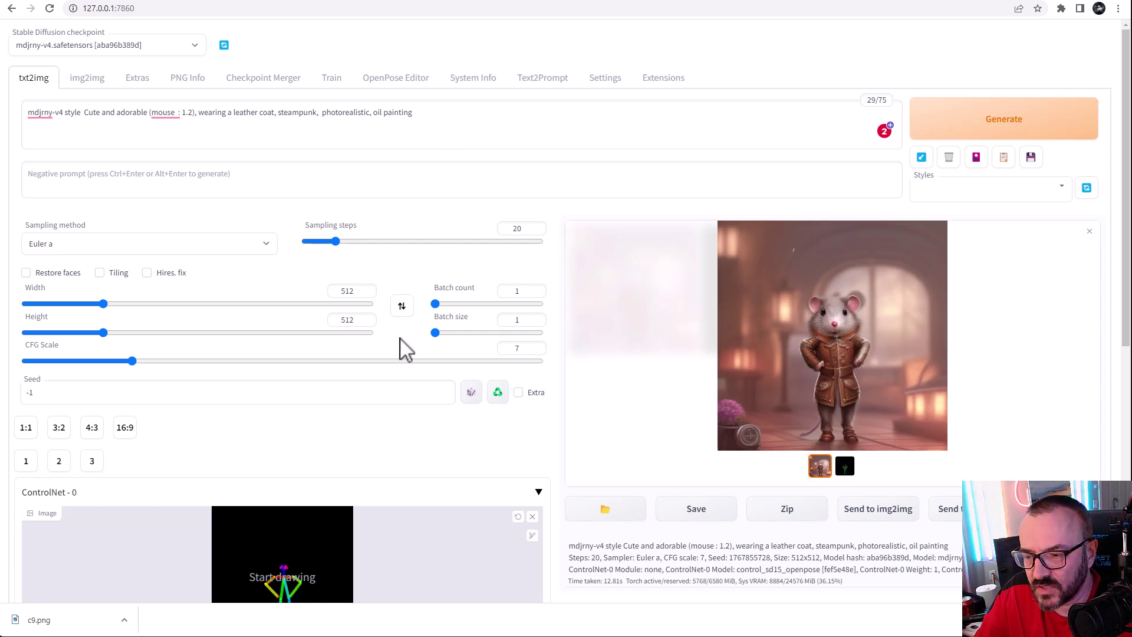
scroll(451, 319, "down", 2)
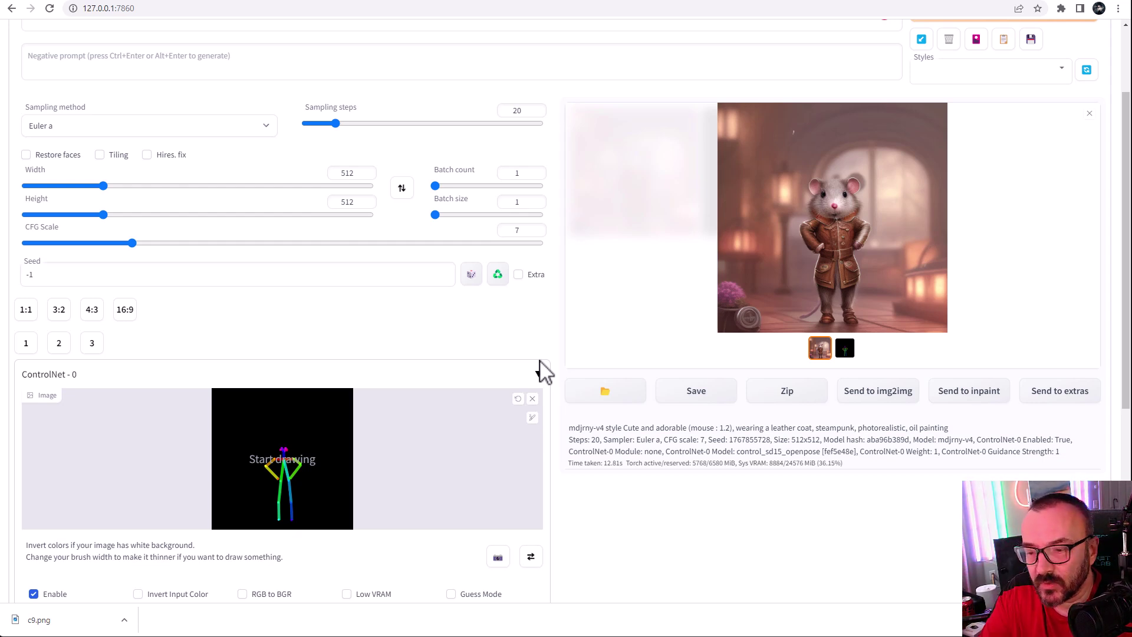
Load the old library picture into ControlNet - 1 and enable that unit
scroll(436, 450, "down", 6)
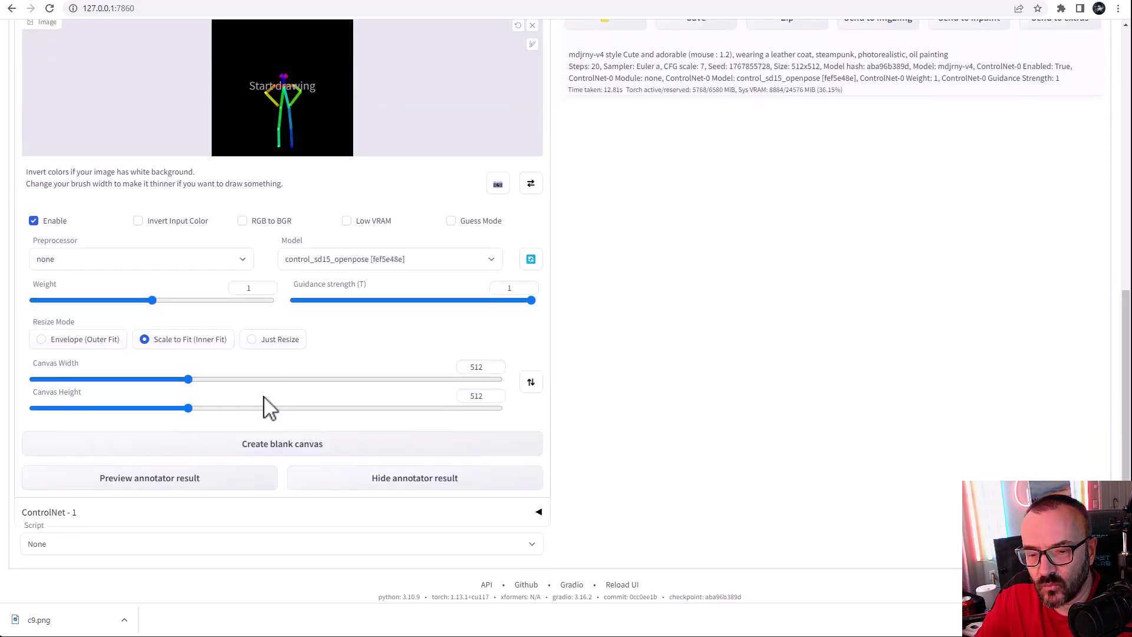
left_click(538, 511)
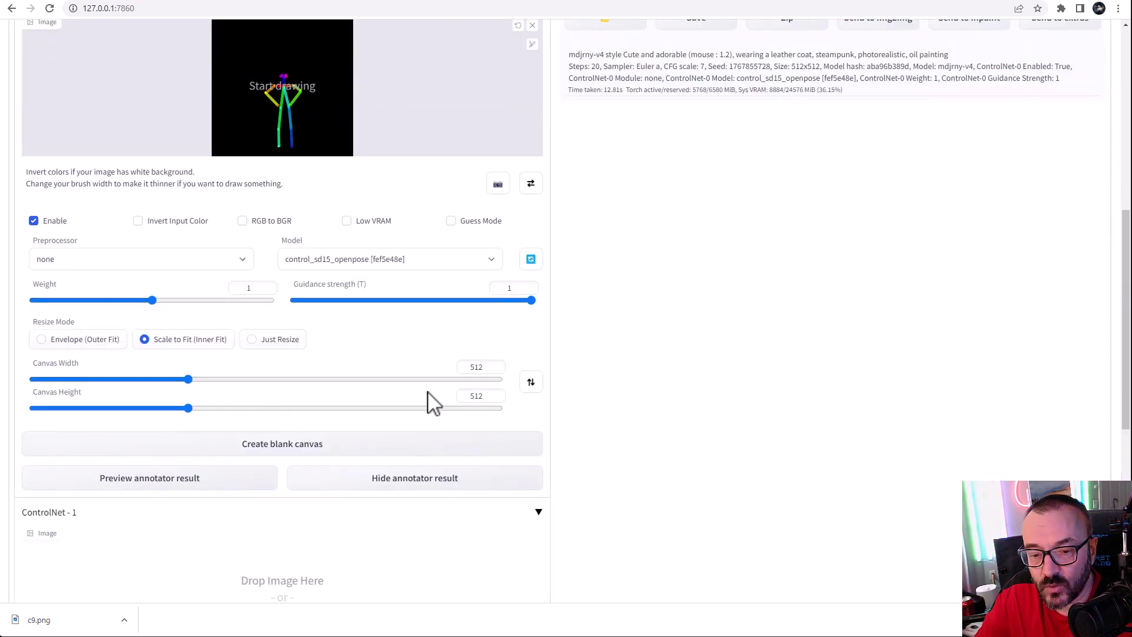
scroll(433, 402, "down", 7)
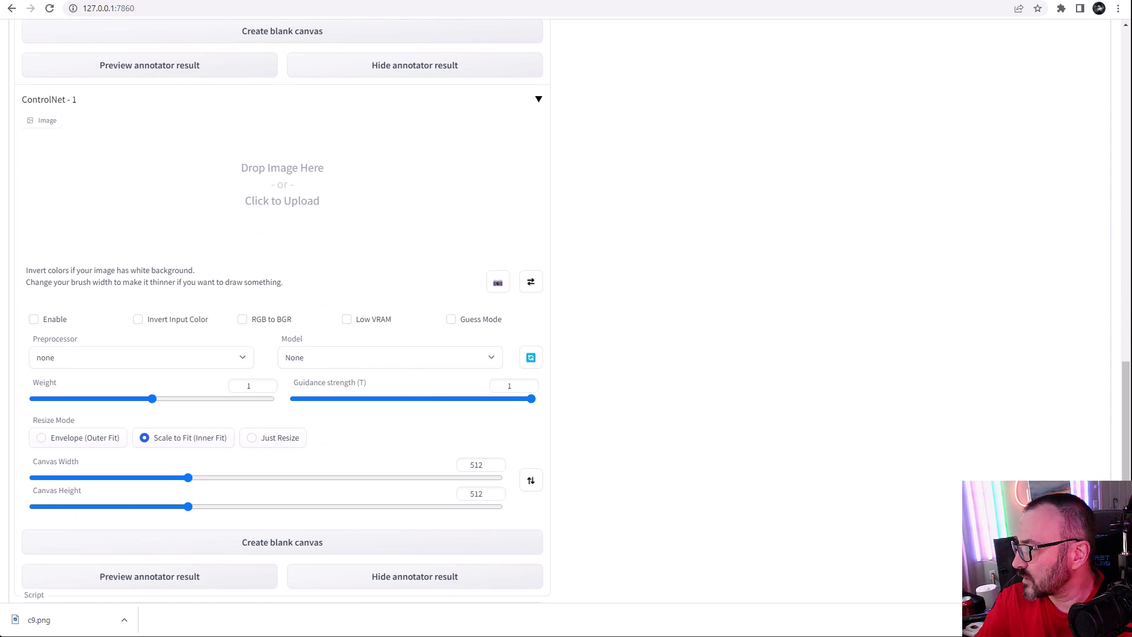
left_click_drag(902, 446, 252, 207)
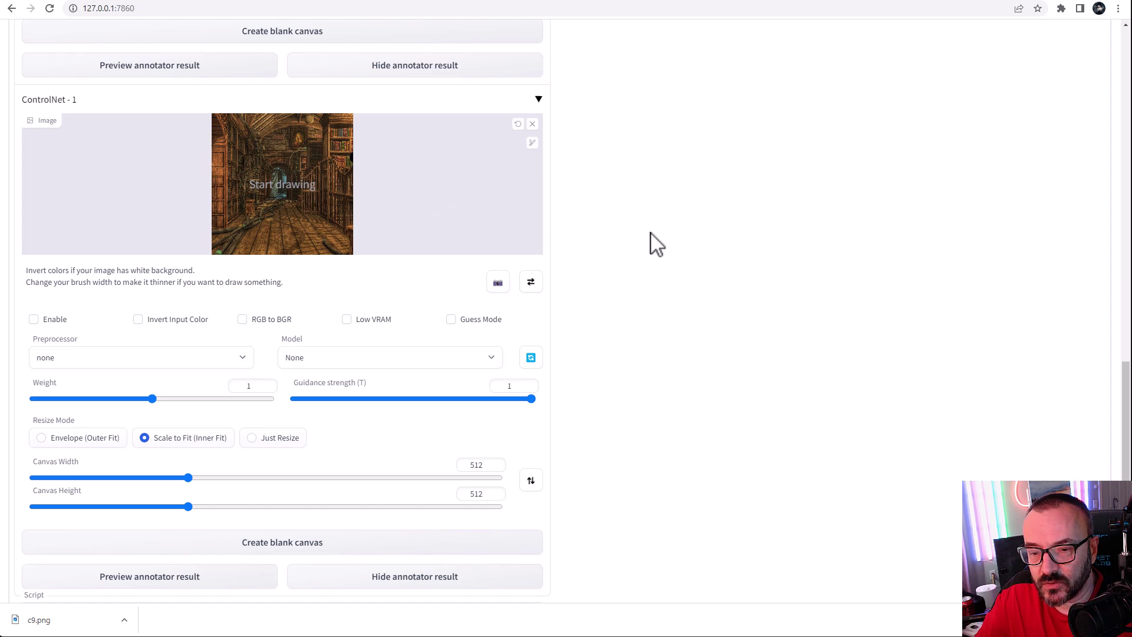
left_click(33, 319)
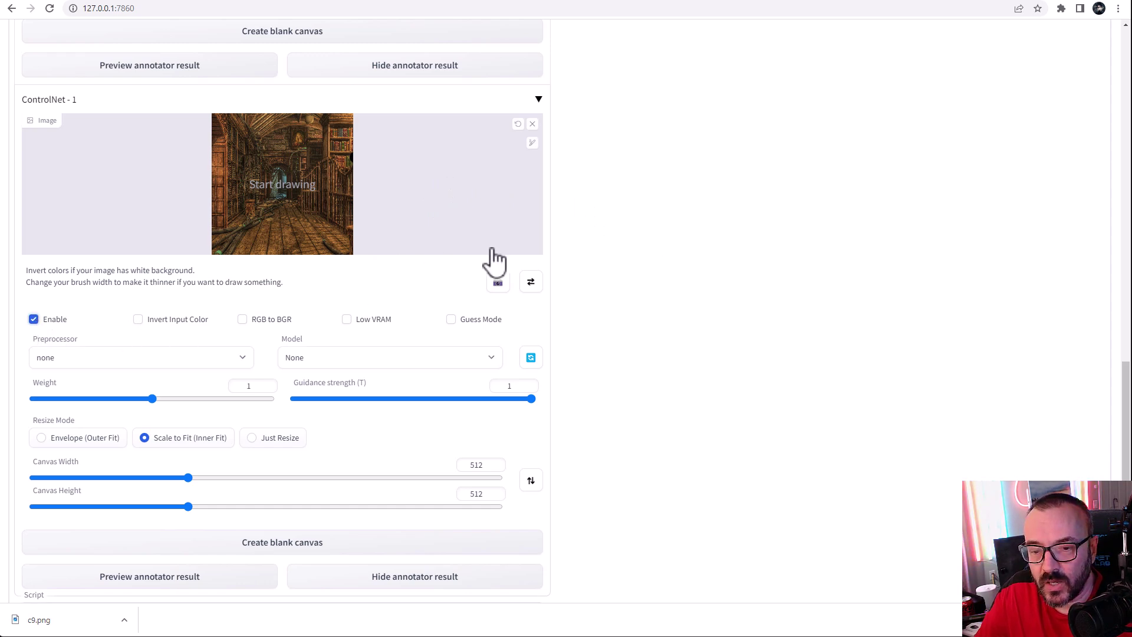
scroll(637, 271, "up", 8)
scroll(570, 304, "up", 5)
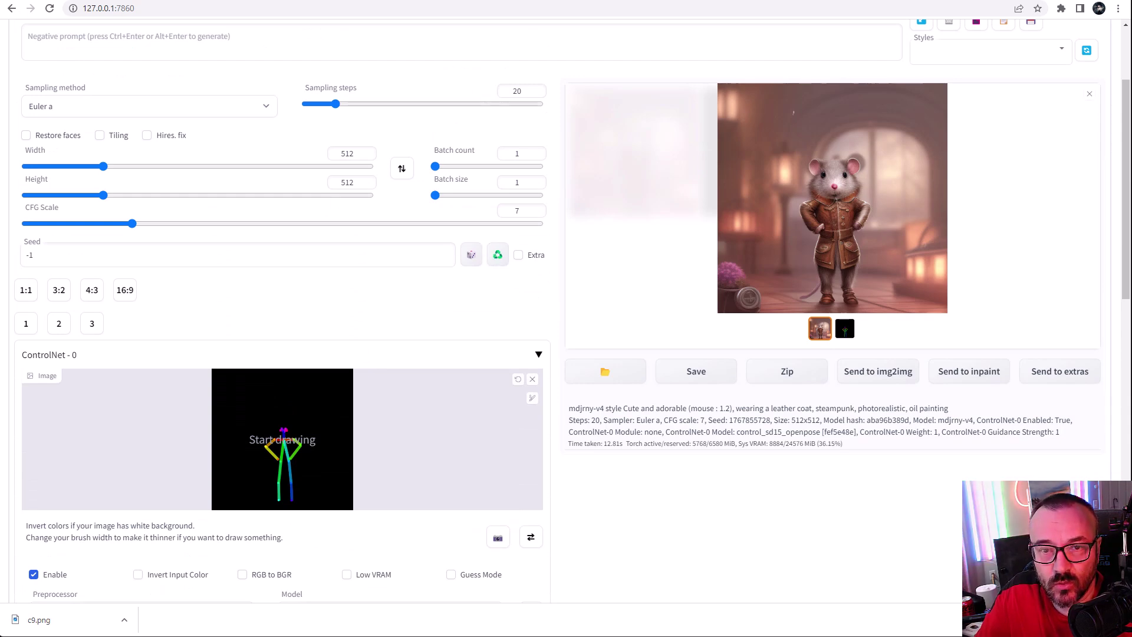
scroll(434, 299, "down", 12)
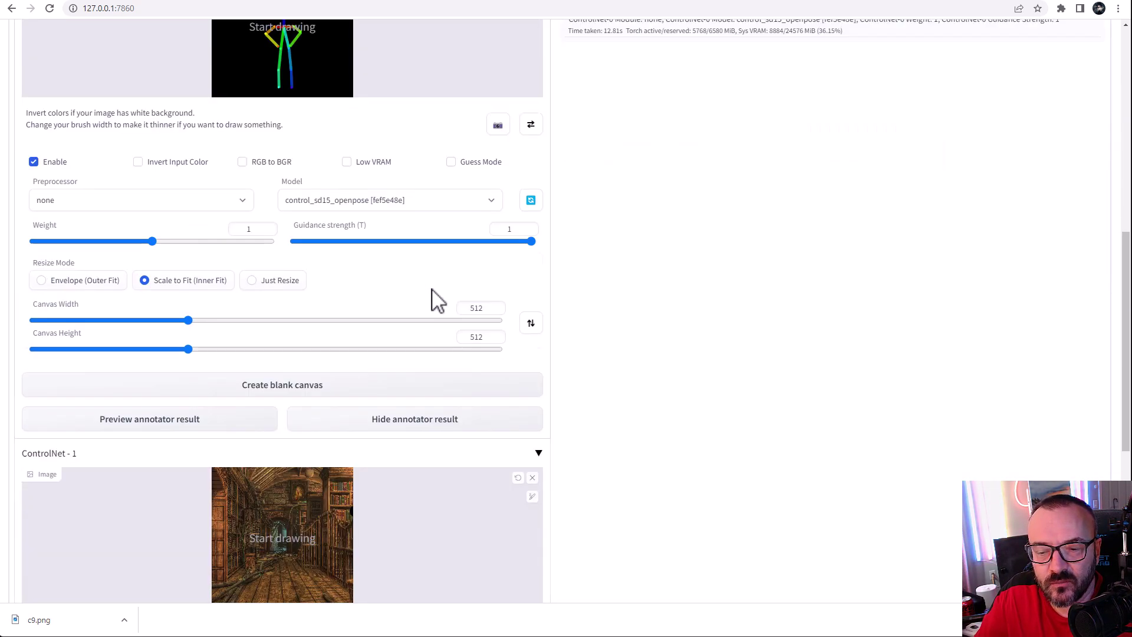
scroll(377, 268, "down", 3)
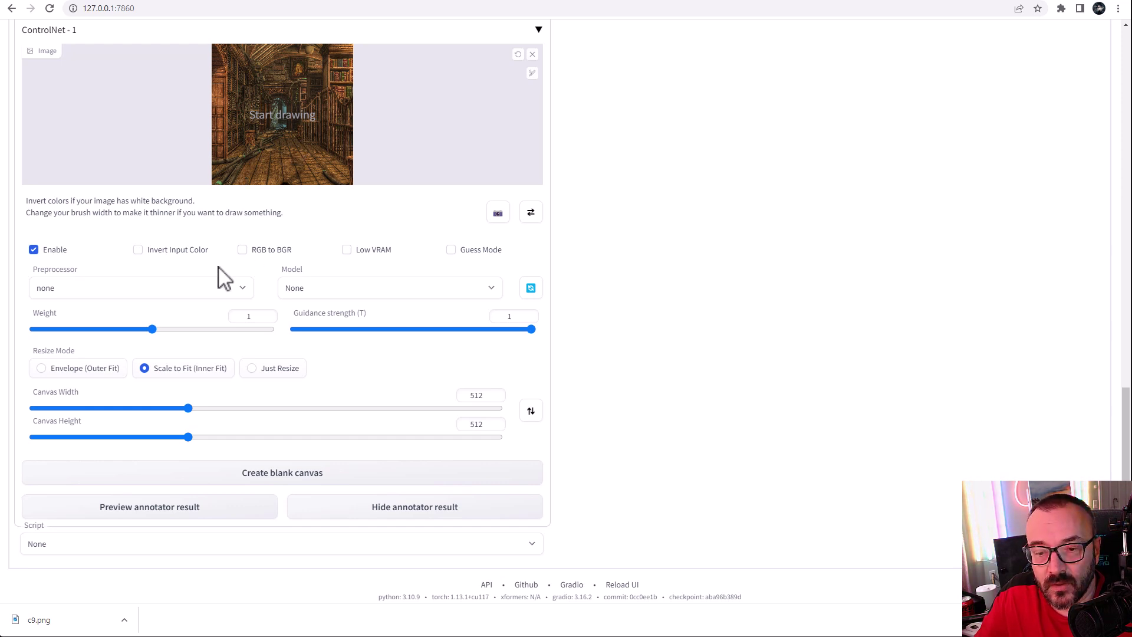
Set ControlNet - 1 to the depth preprocessor and the control_sd15_depth model
left_click(242, 289)
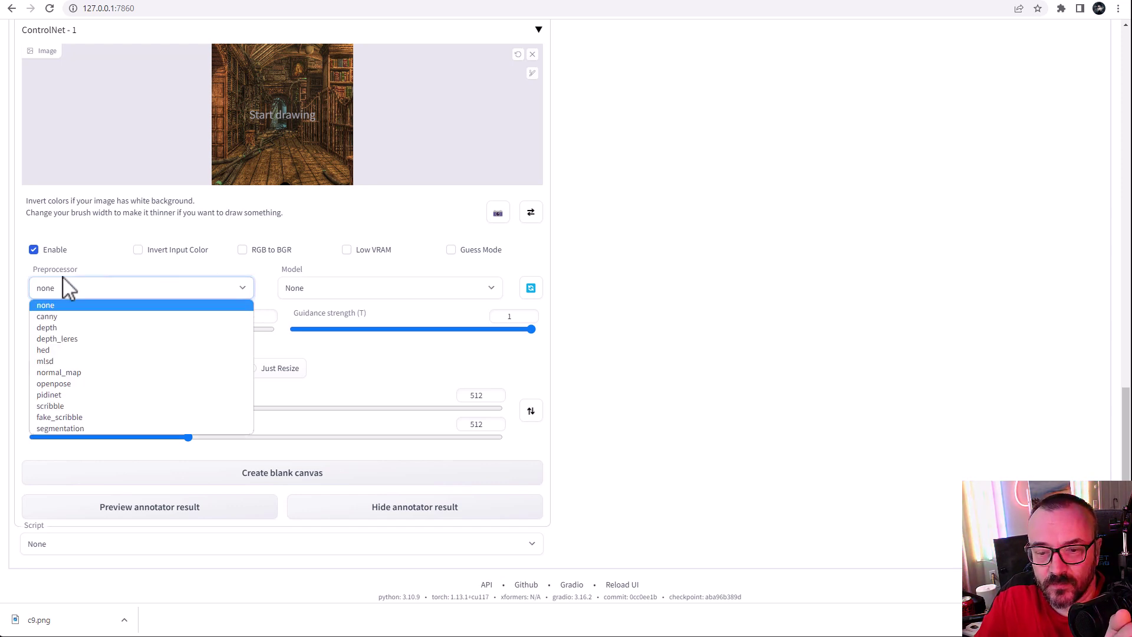
left_click(64, 327)
left_click(411, 286)
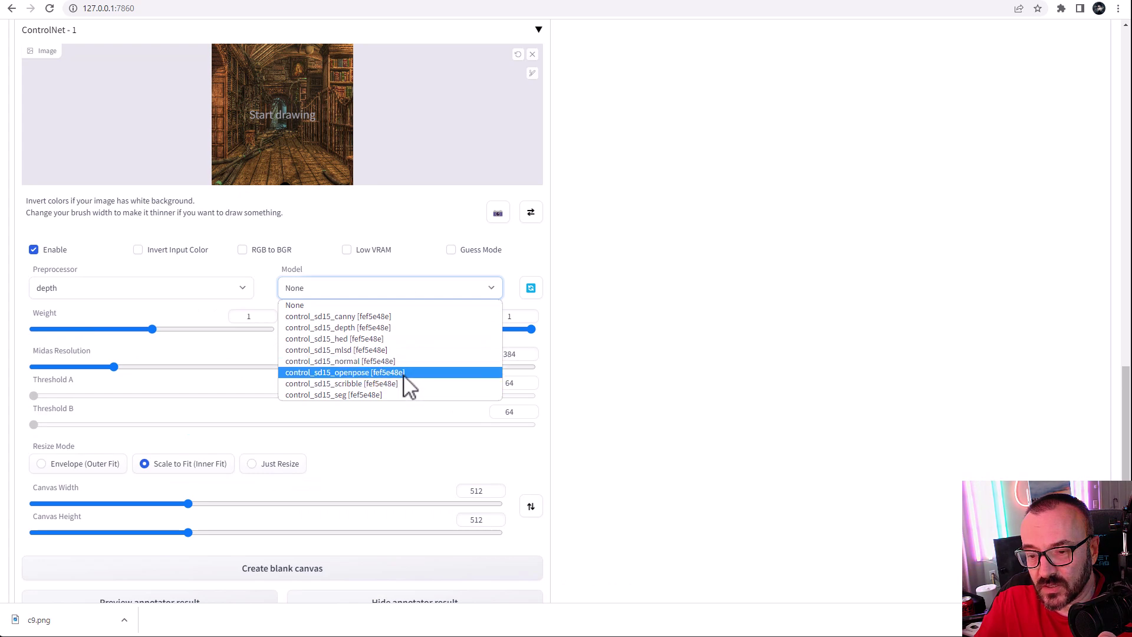
left_click(377, 327)
scroll(602, 343, "up", 15)
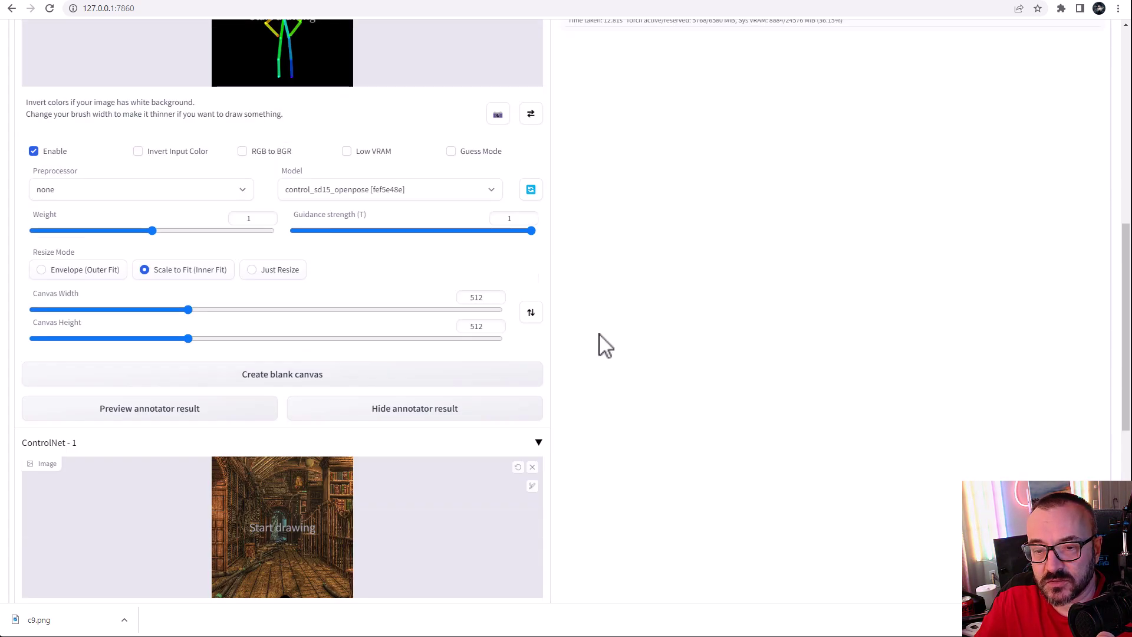
scroll(595, 351, "up", 1)
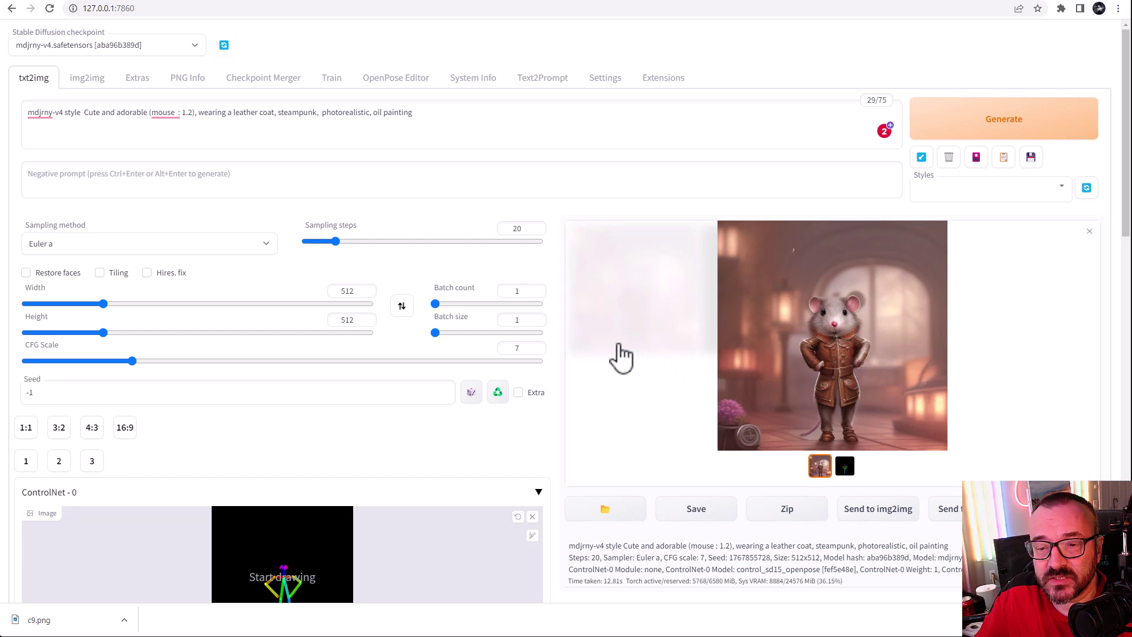
Append ', inside old library, wood floor, books,' to the end of the prompt
left_click(468, 116)
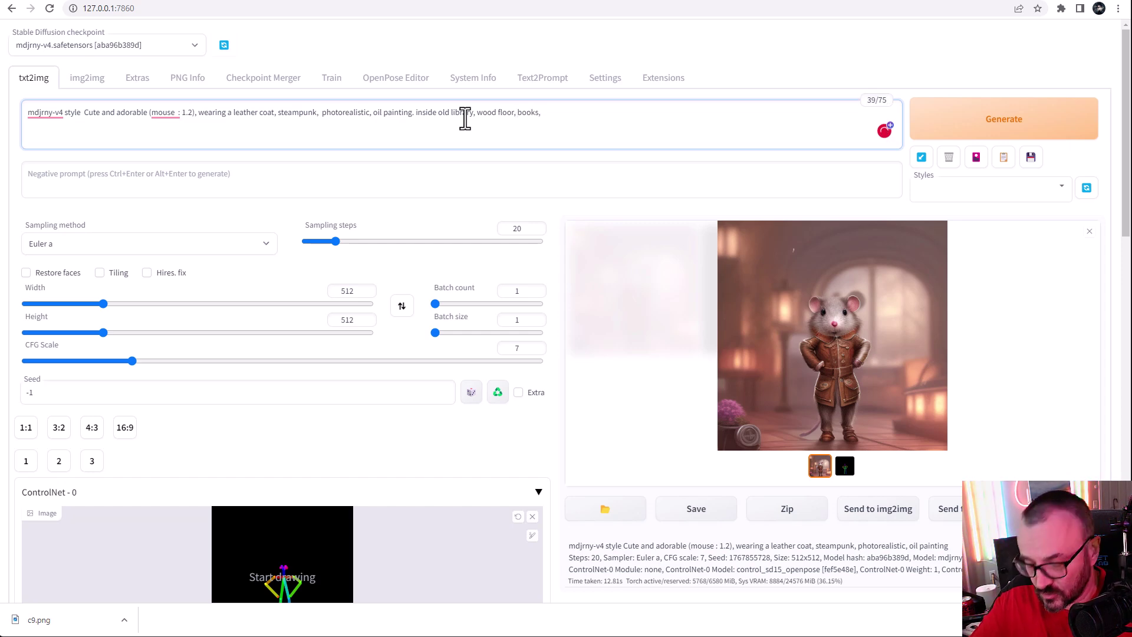
scroll(442, 236, "down", 15)
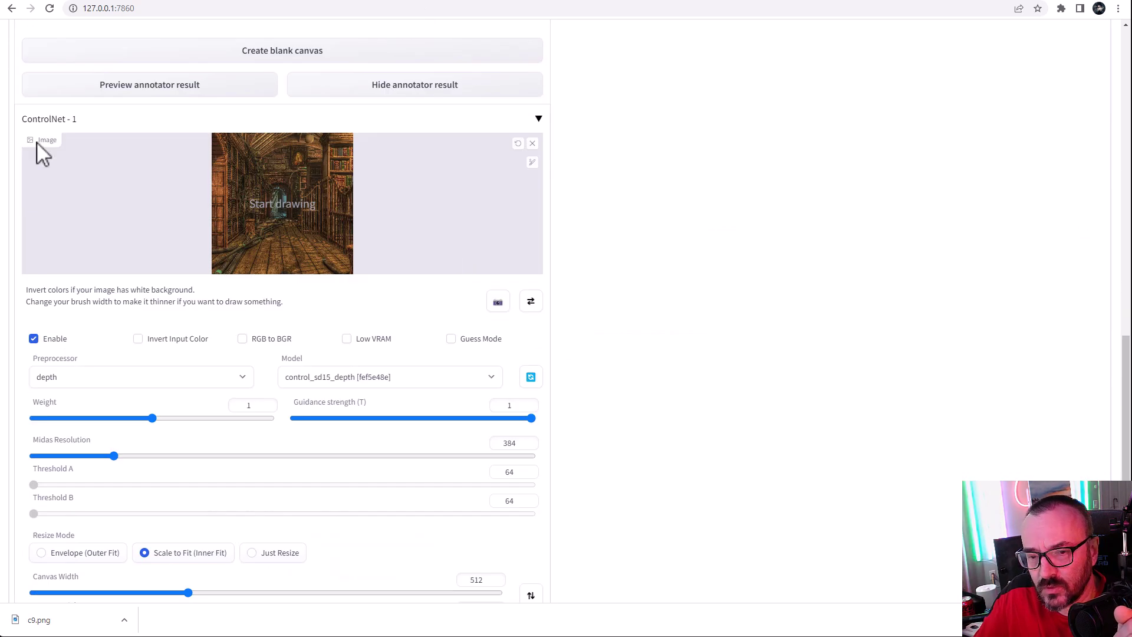
Disable ControlNet - 1, generate a pose-only library image, then re-enable the depth unit
left_click(34, 338)
scroll(501, 287, "up", 15)
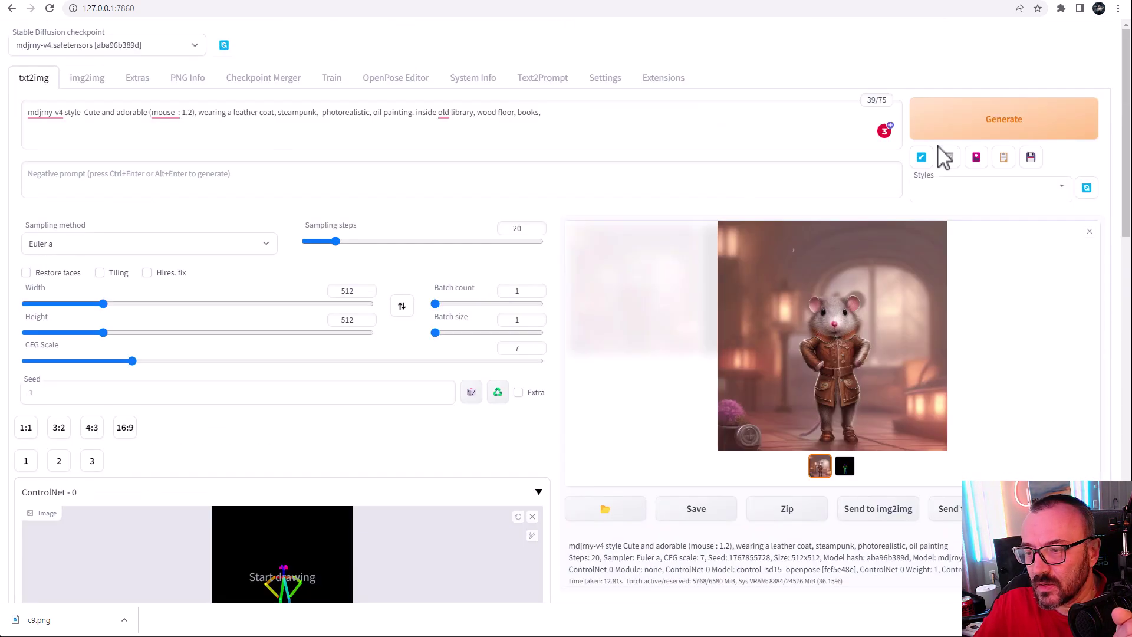
left_click(961, 134)
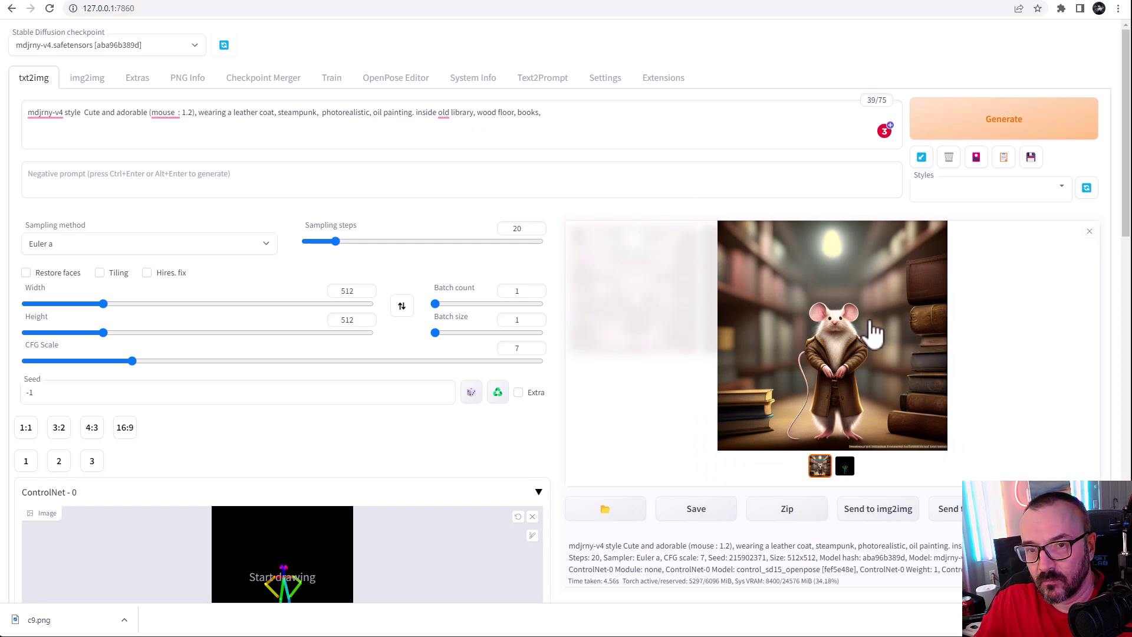
scroll(475, 399, "down", 8)
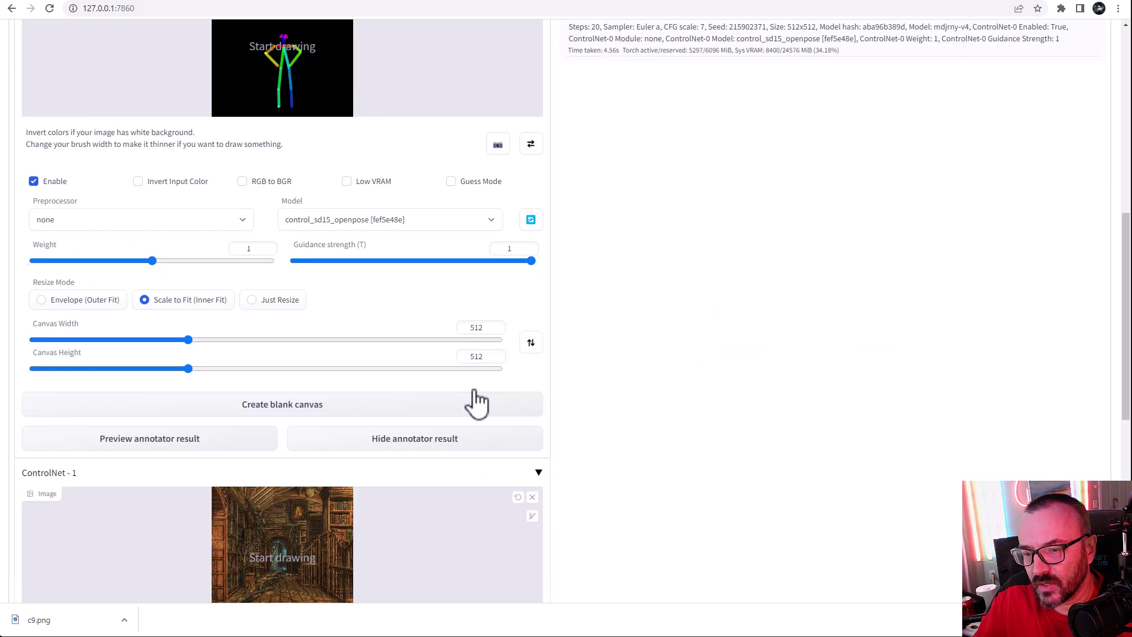
scroll(26, 189, "up", 3)
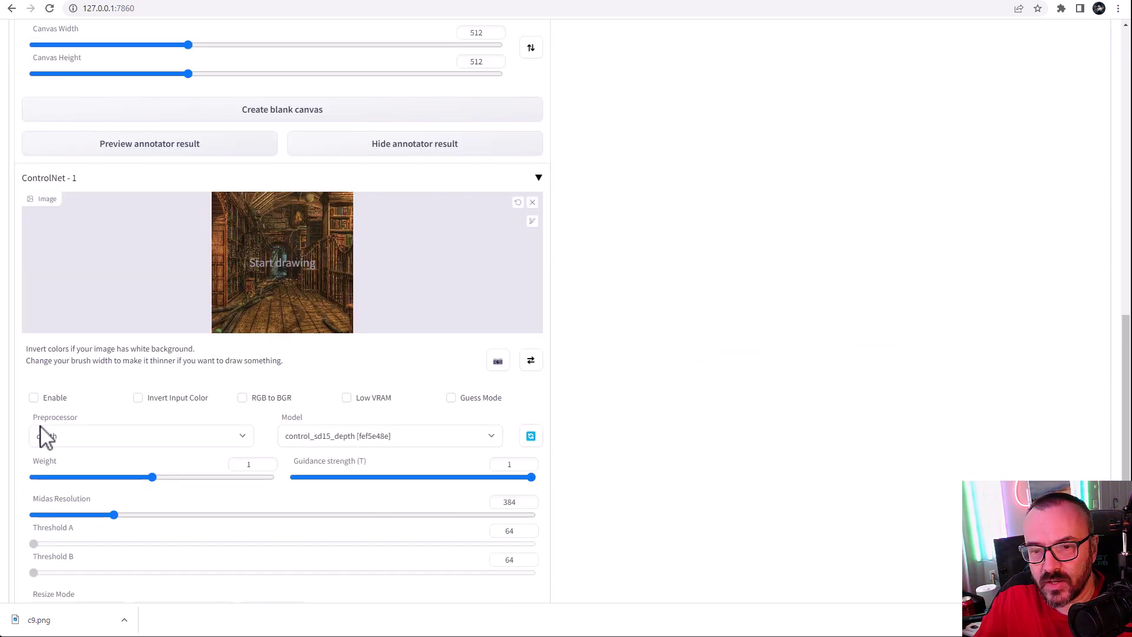
left_click(33, 398)
scroll(462, 291, "up", 14)
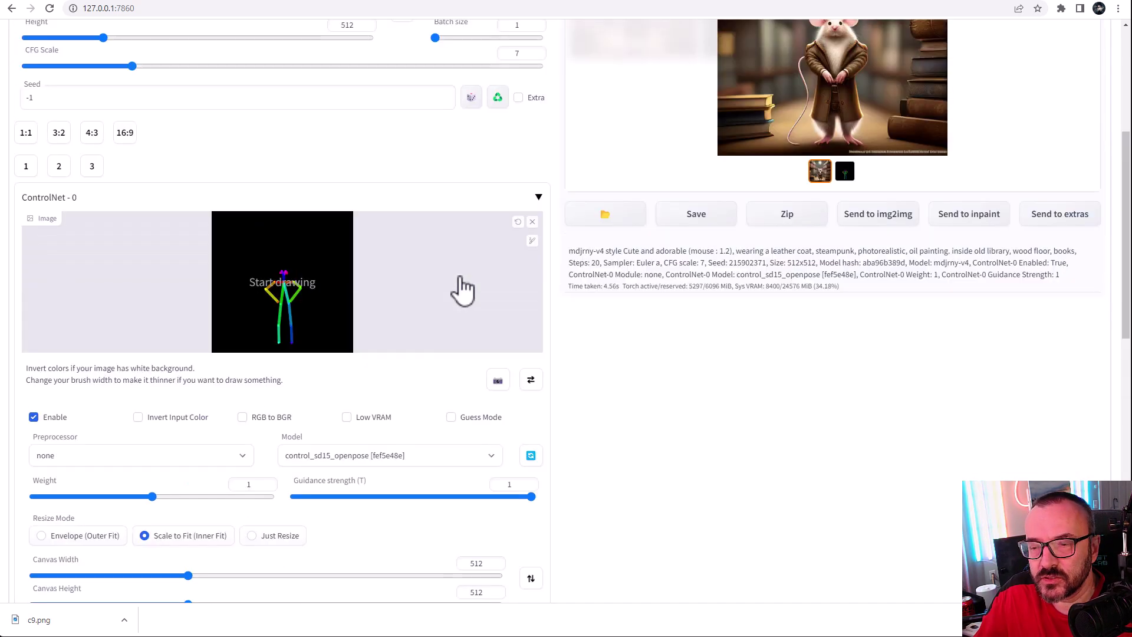
Generate with both pose and depth controls, checking progress in the server console
left_click(1029, 120)
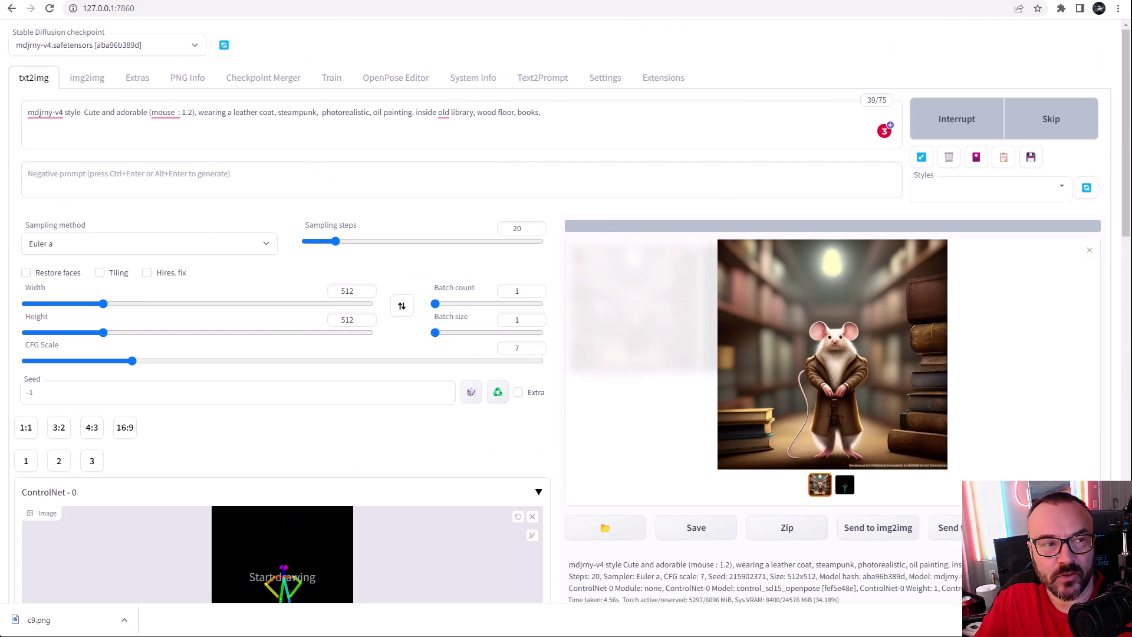
key("alt+Tab")
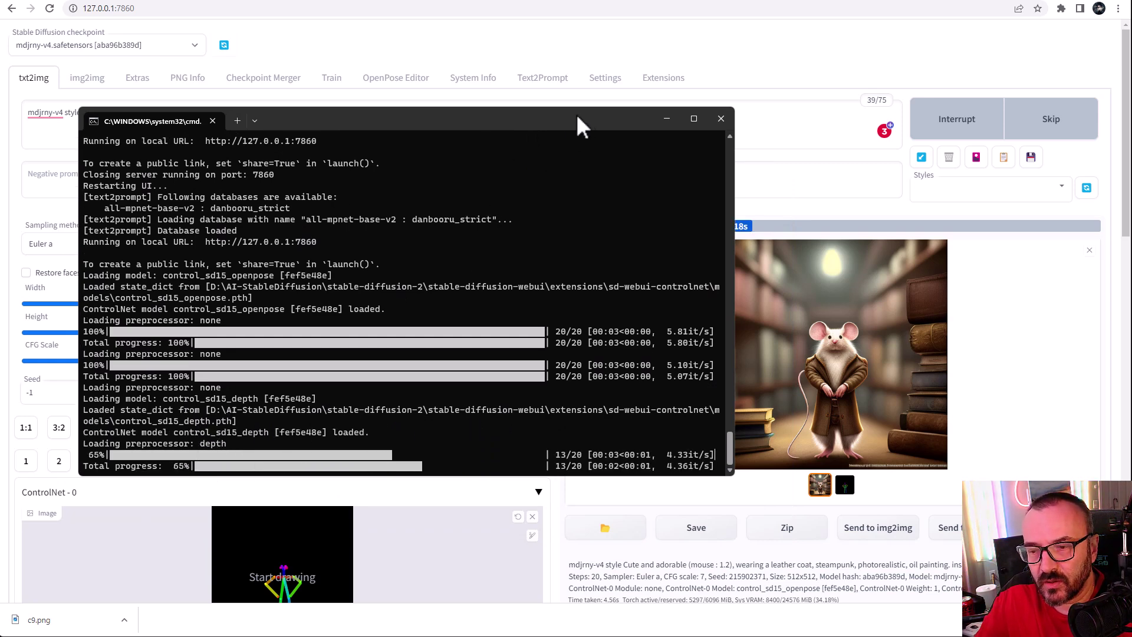
key("alt+Tab")
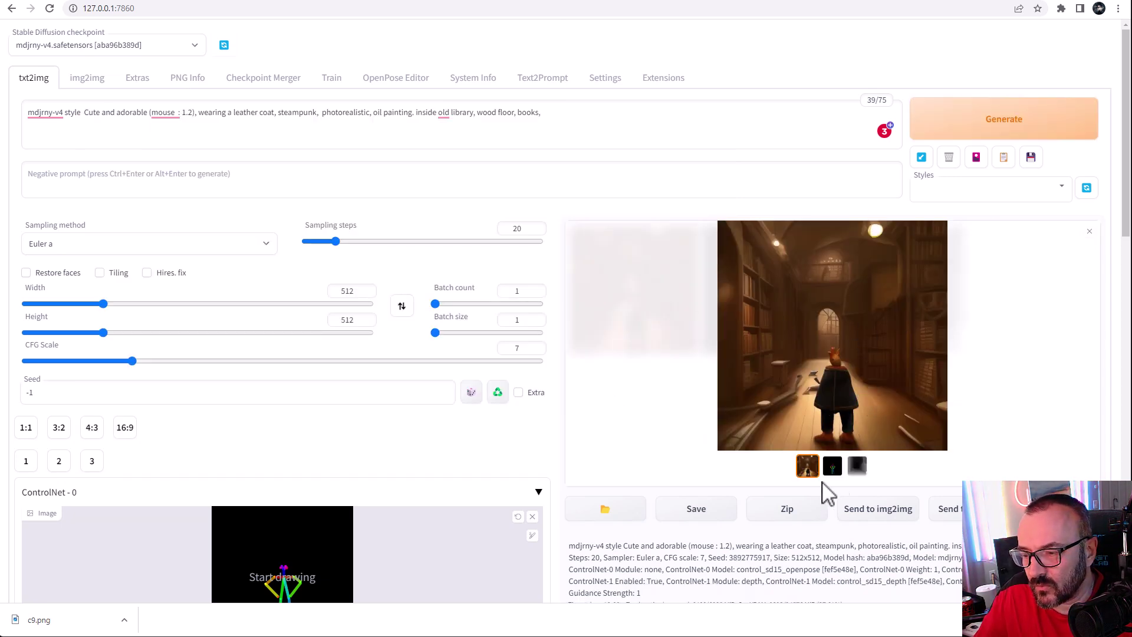
Compare the generated library image with its pose skeleton and depth map outputs
left_click(833, 468)
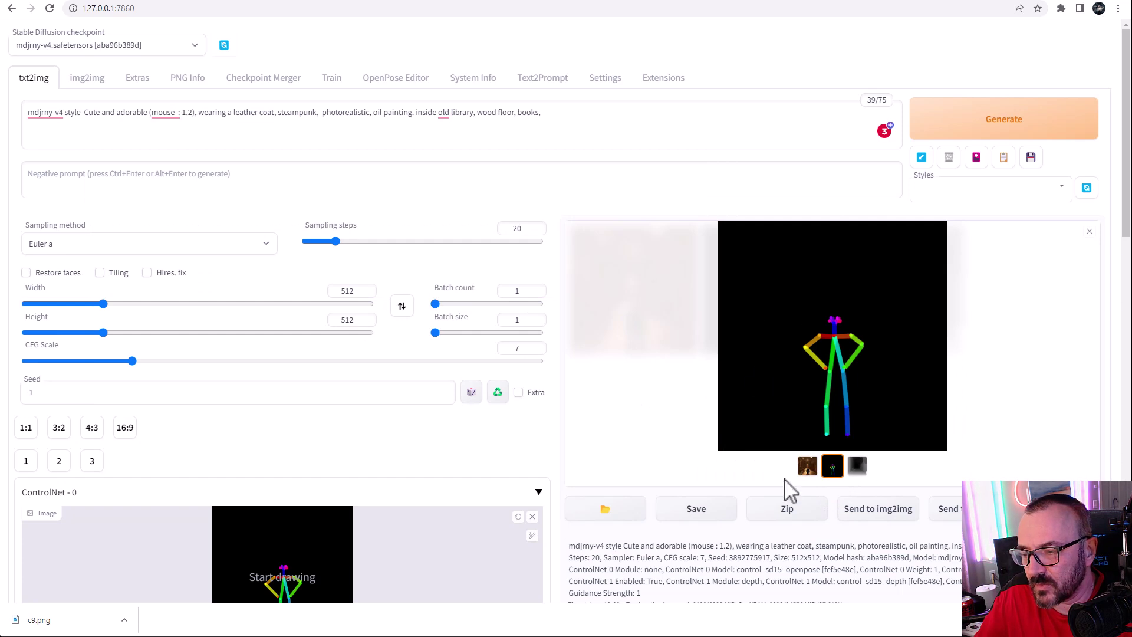
left_click(808, 470)
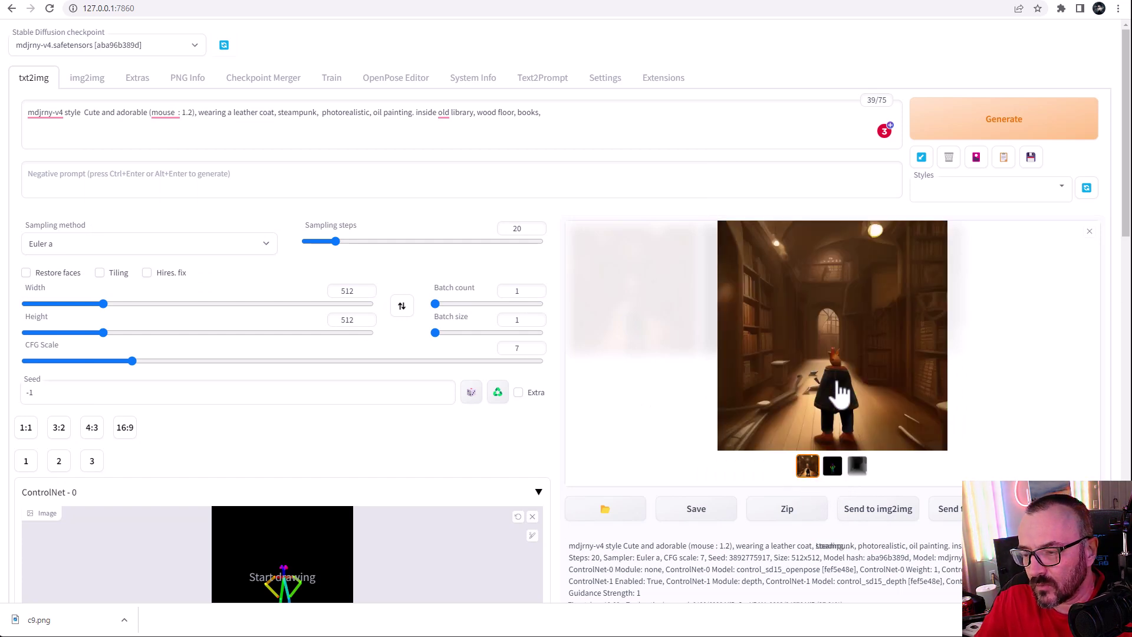
left_click(856, 469)
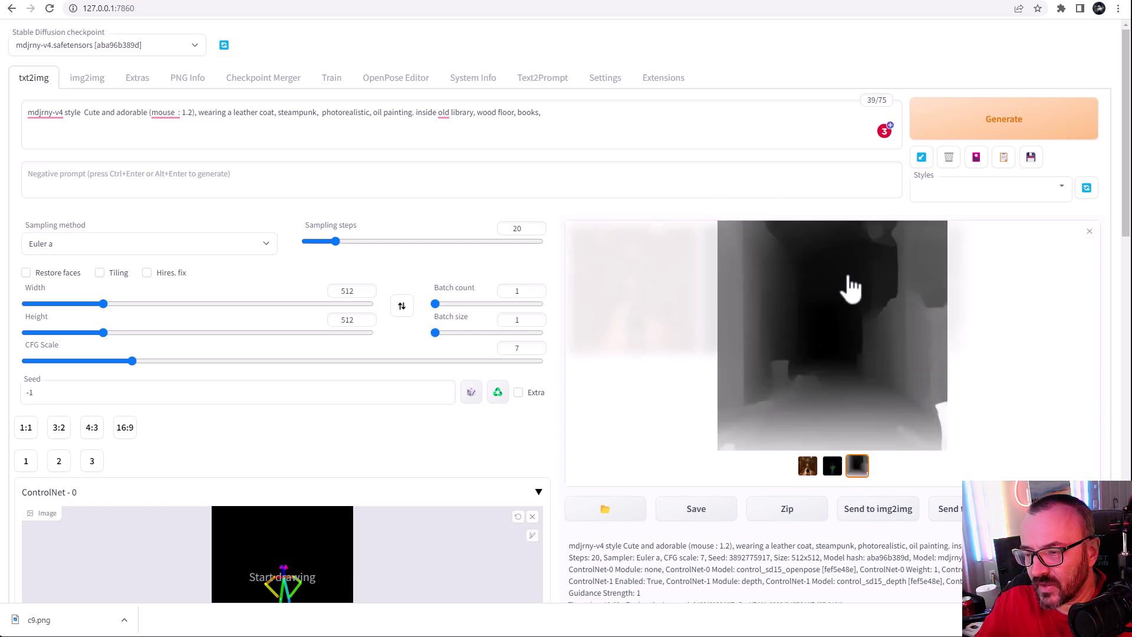
left_click(807, 467)
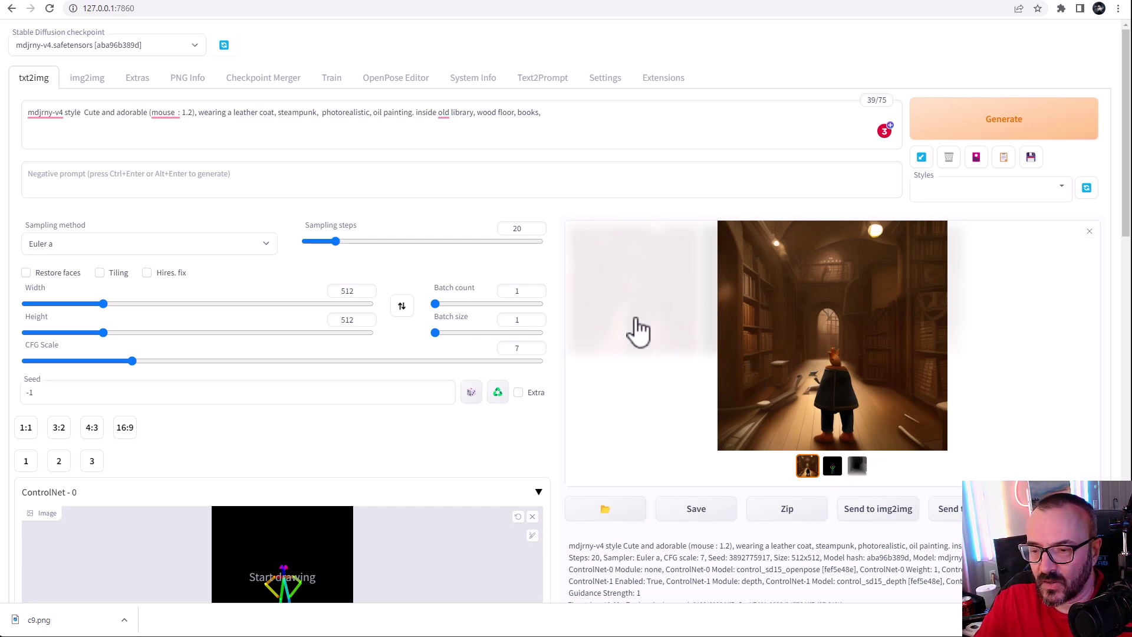
Switch ControlNet - 1 to the canny preprocessor and the control_sd15_canny model
scroll(554, 333, "down", 20)
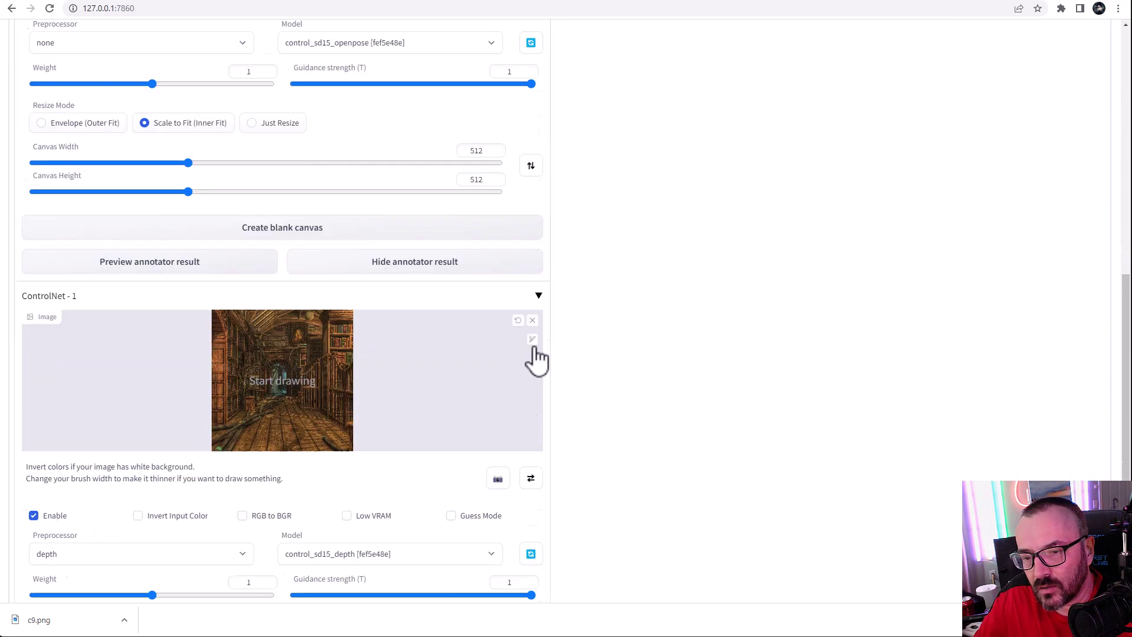
scroll(480, 386, "down", 1)
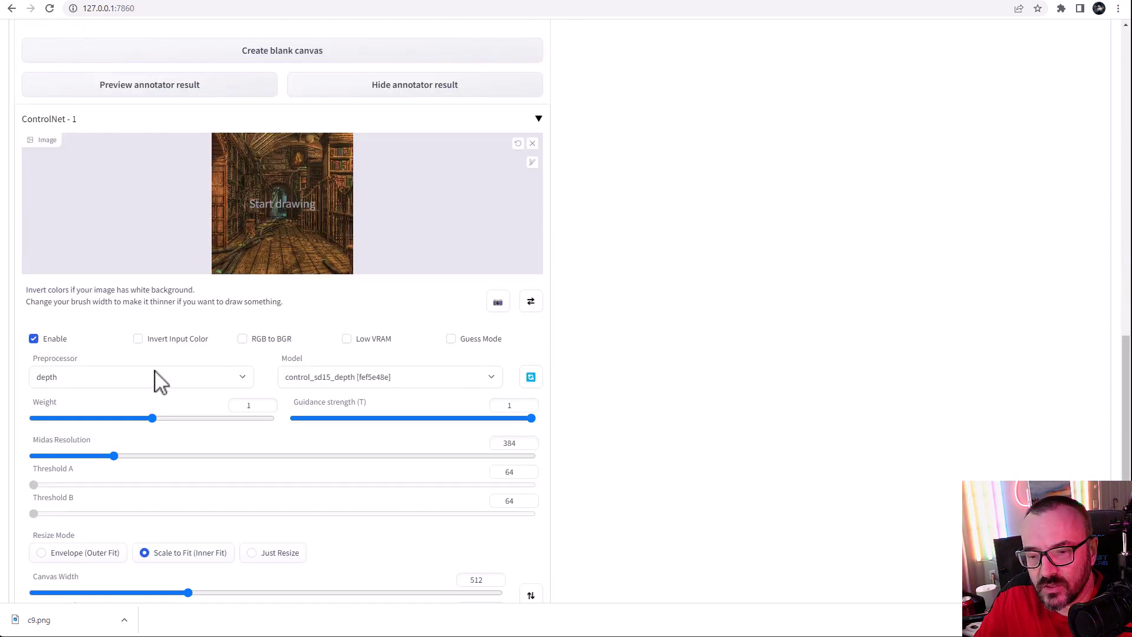
left_click(190, 380)
left_click(145, 406)
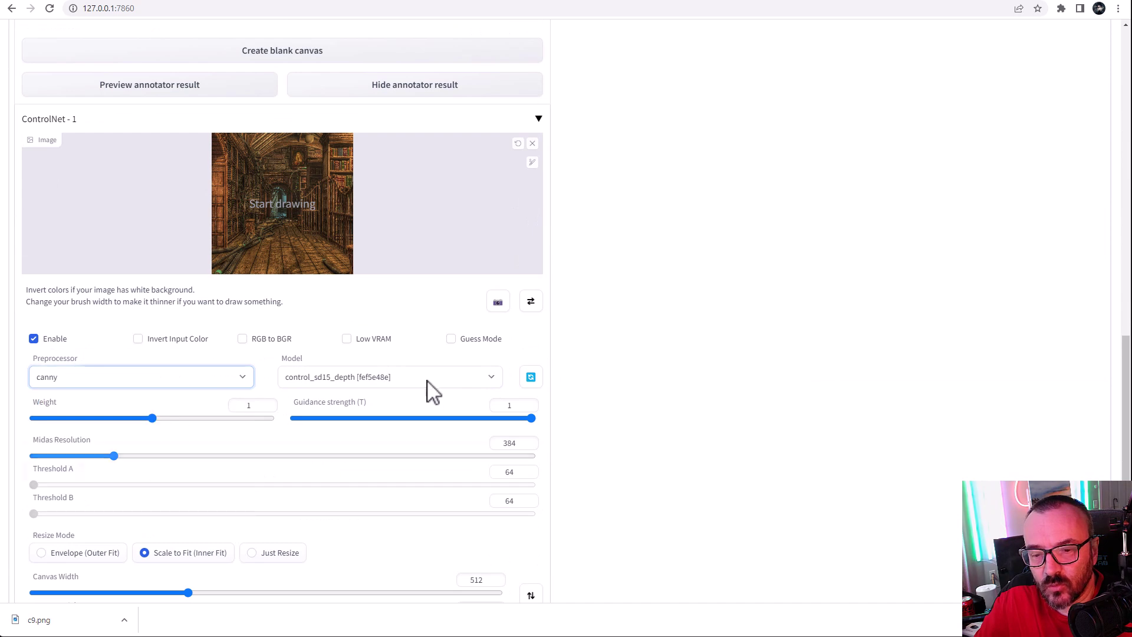
left_click(431, 380)
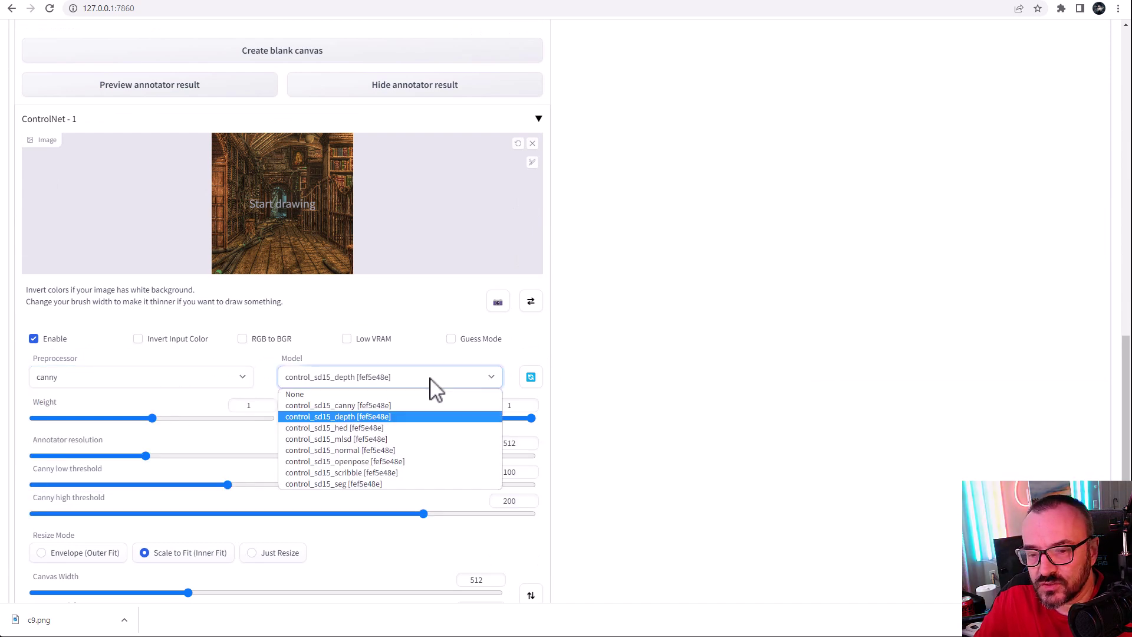
left_click(392, 406)
scroll(676, 361, "up", 12)
scroll(664, 370, "up", 4)
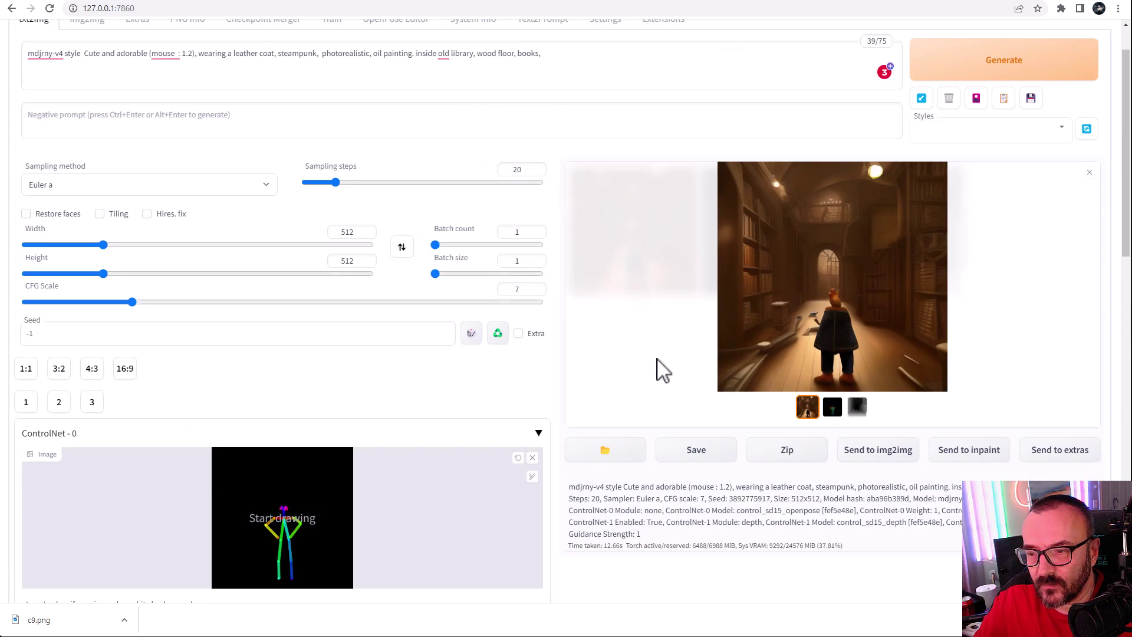
Generate a new image and compare the pose skeleton and canny edge maps with it
left_click(980, 70)
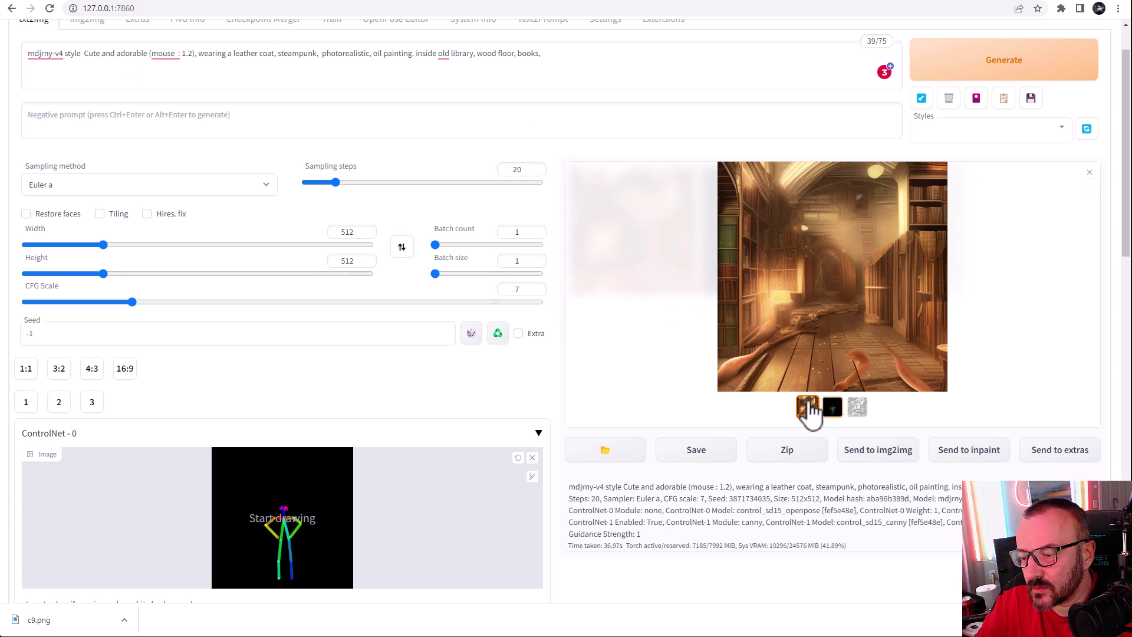
left_click(837, 407)
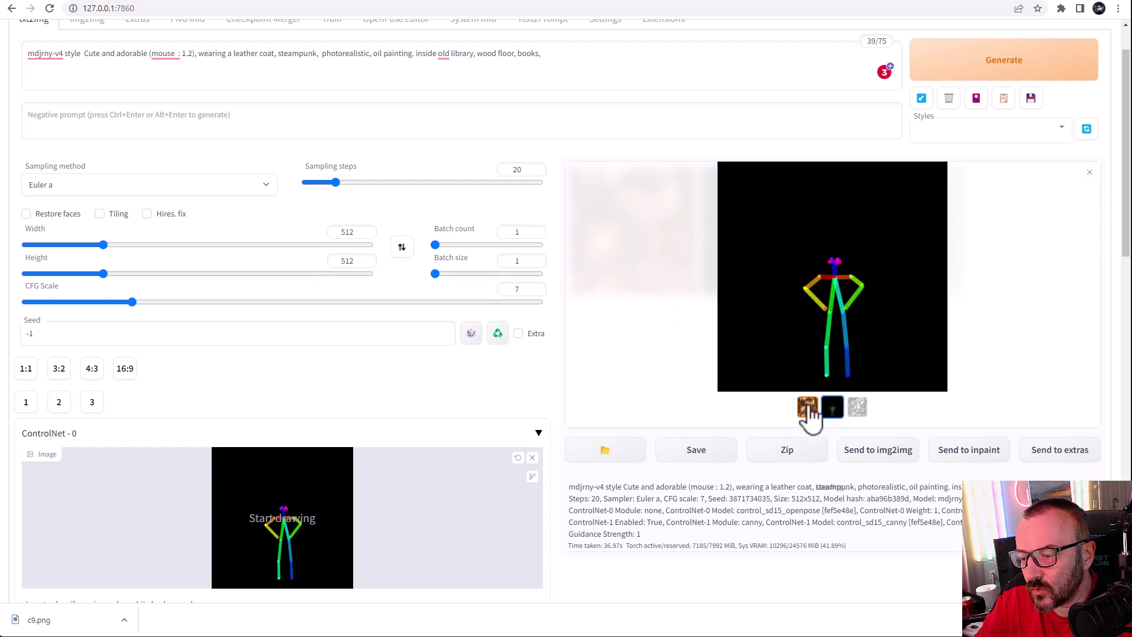
left_click(857, 407)
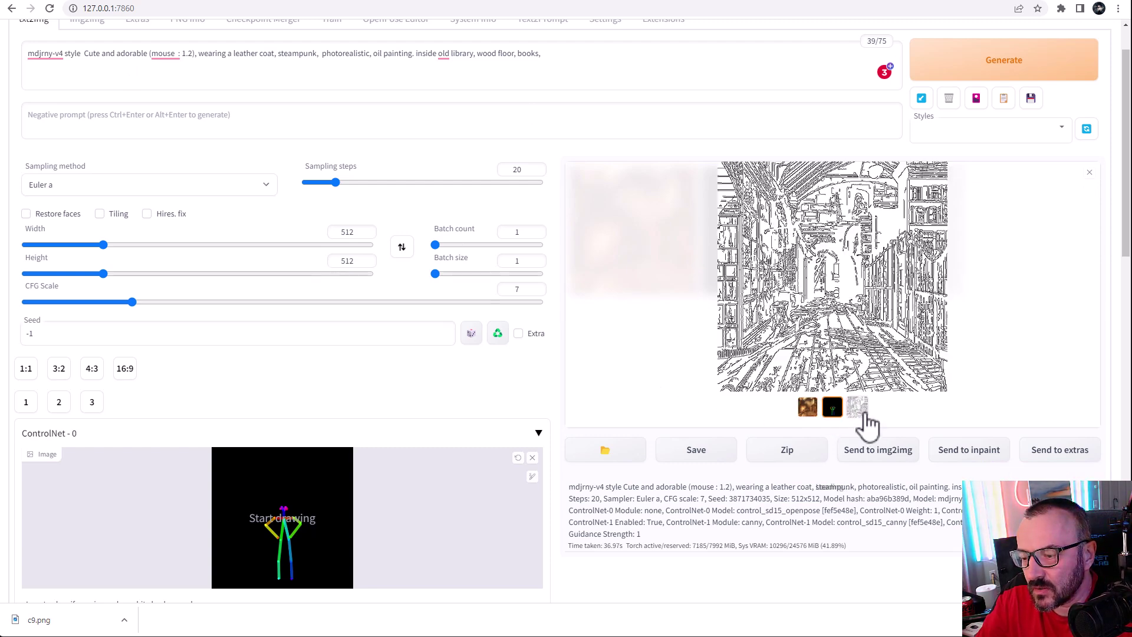
left_click(833, 407)
left_click(807, 407)
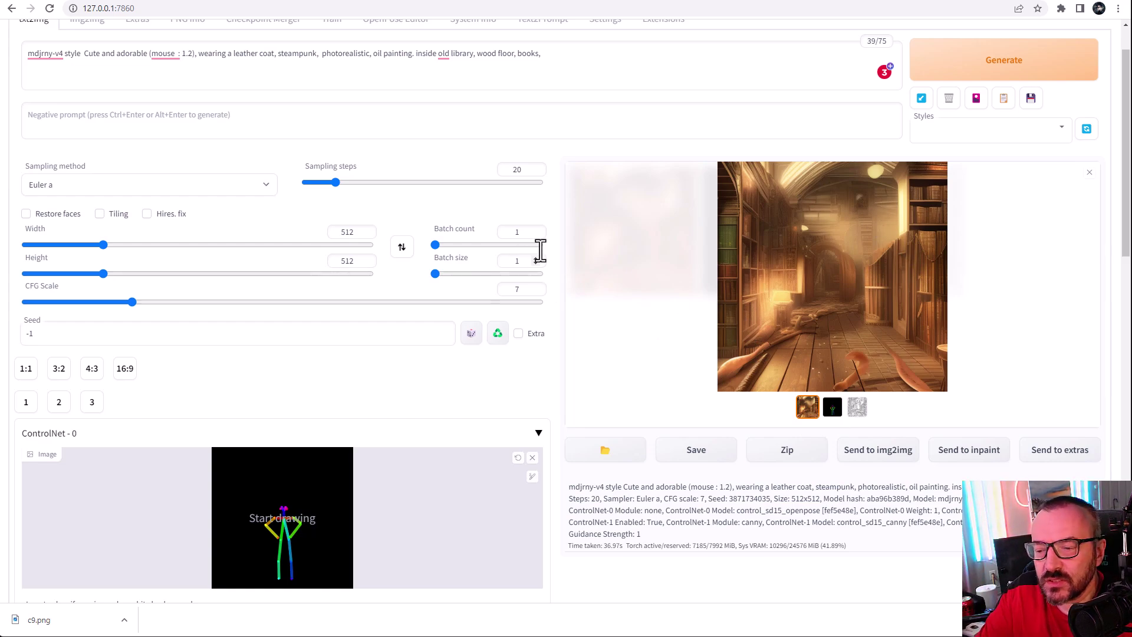
Set ControlNet-1 to the hed preprocessor with control_sd15_hed and generate a new image
scroll(488, 435, "down", 10)
scroll(479, 444, "down", 3)
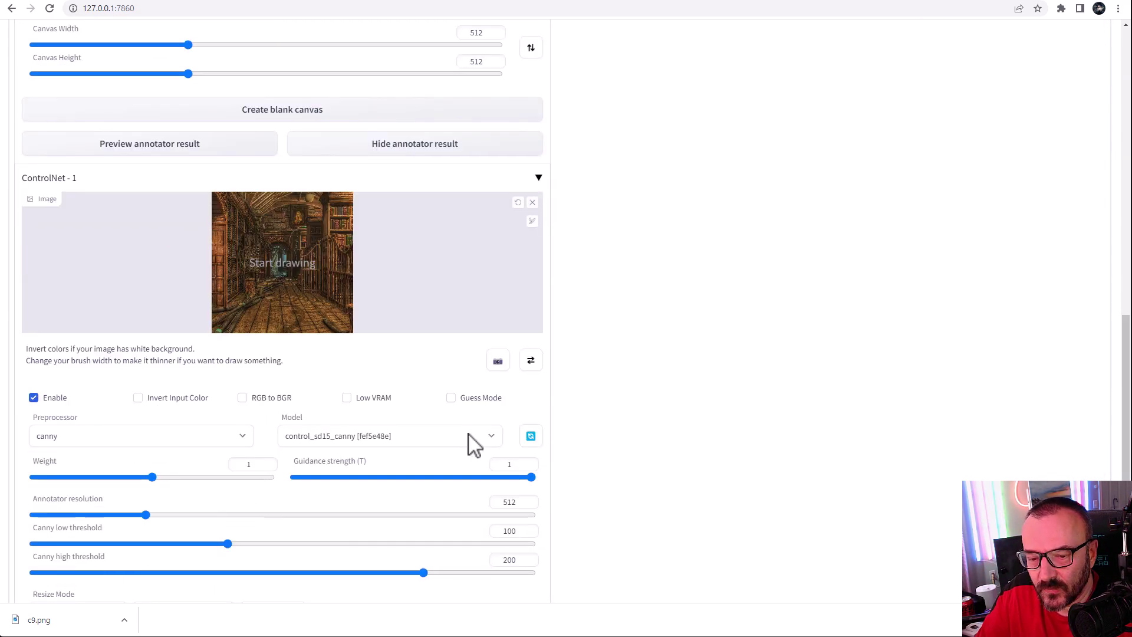
left_click(209, 441)
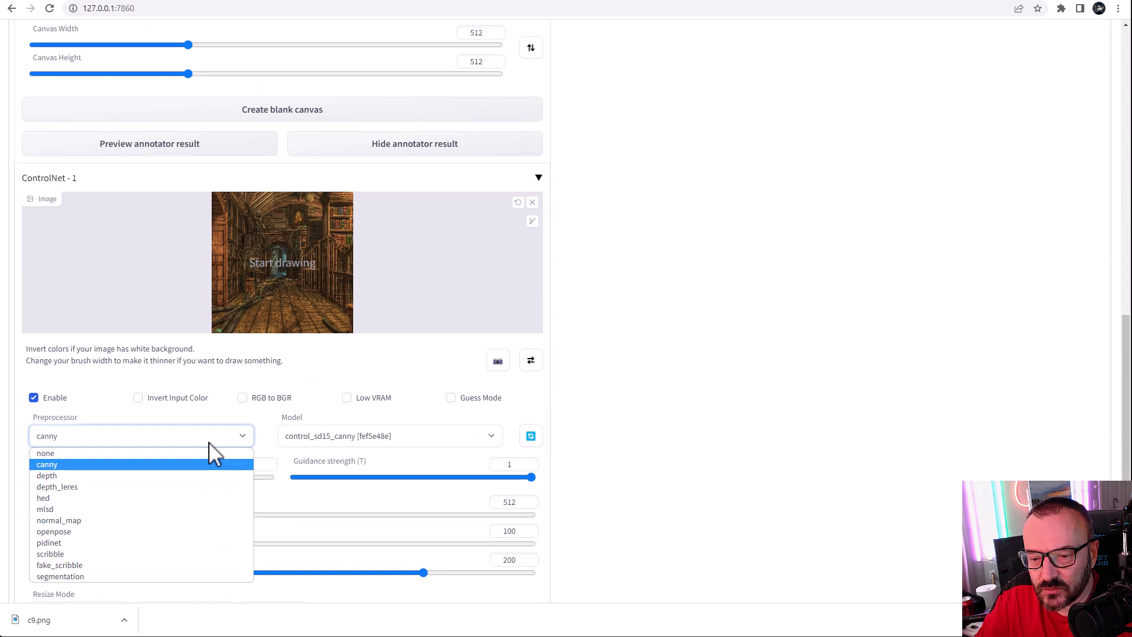
left_click(109, 500)
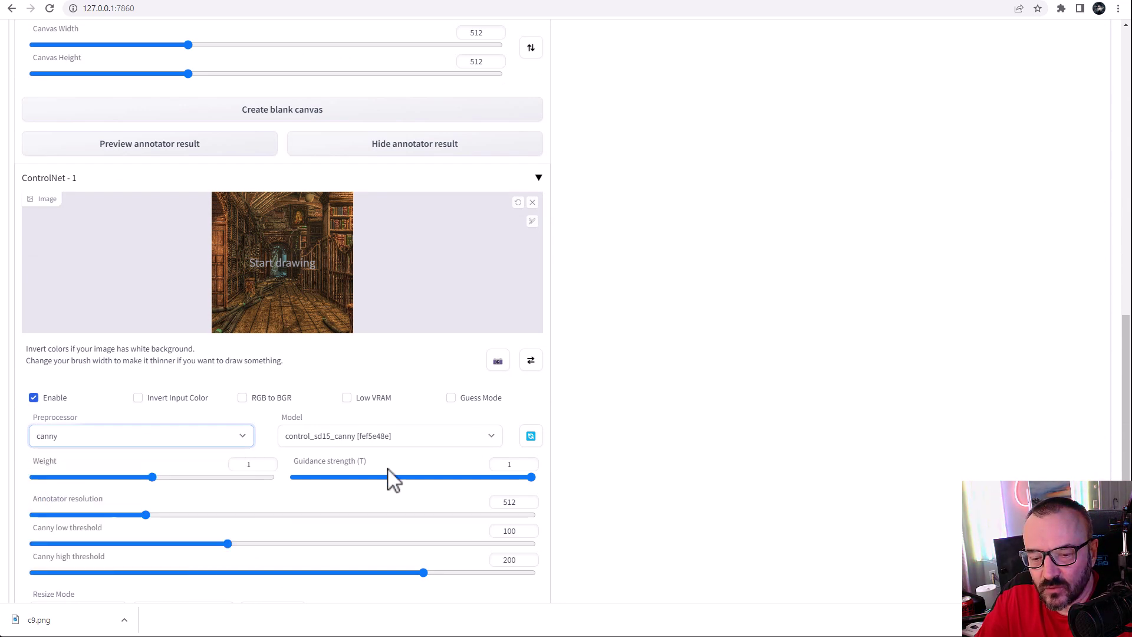
left_click(395, 439)
left_click(429, 489)
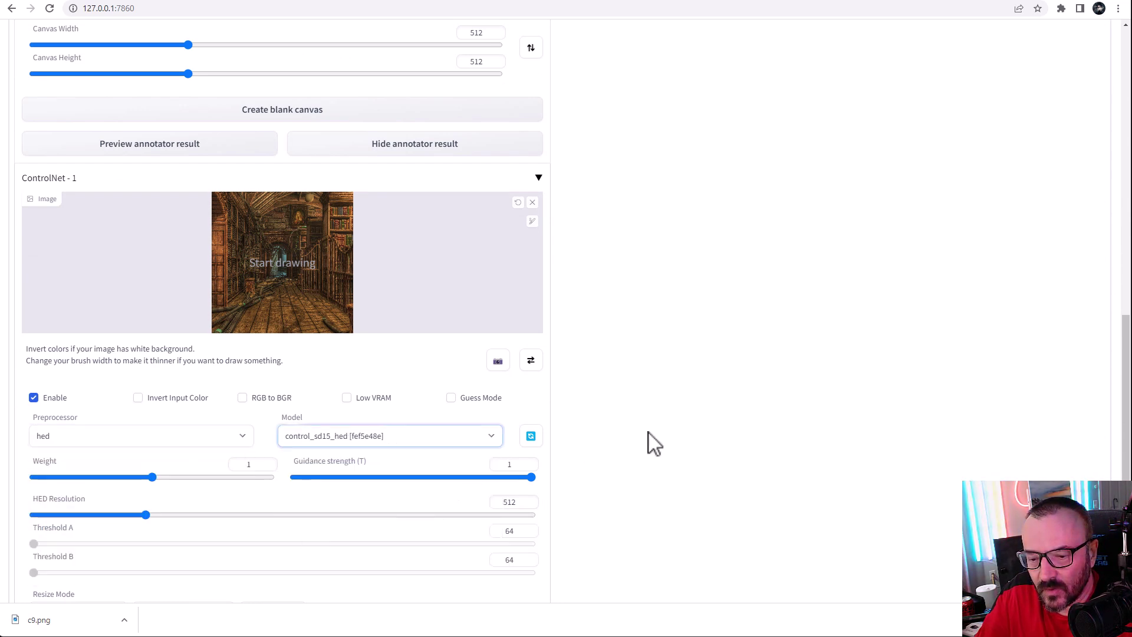
scroll(660, 454, "up", 15)
left_click(949, 120)
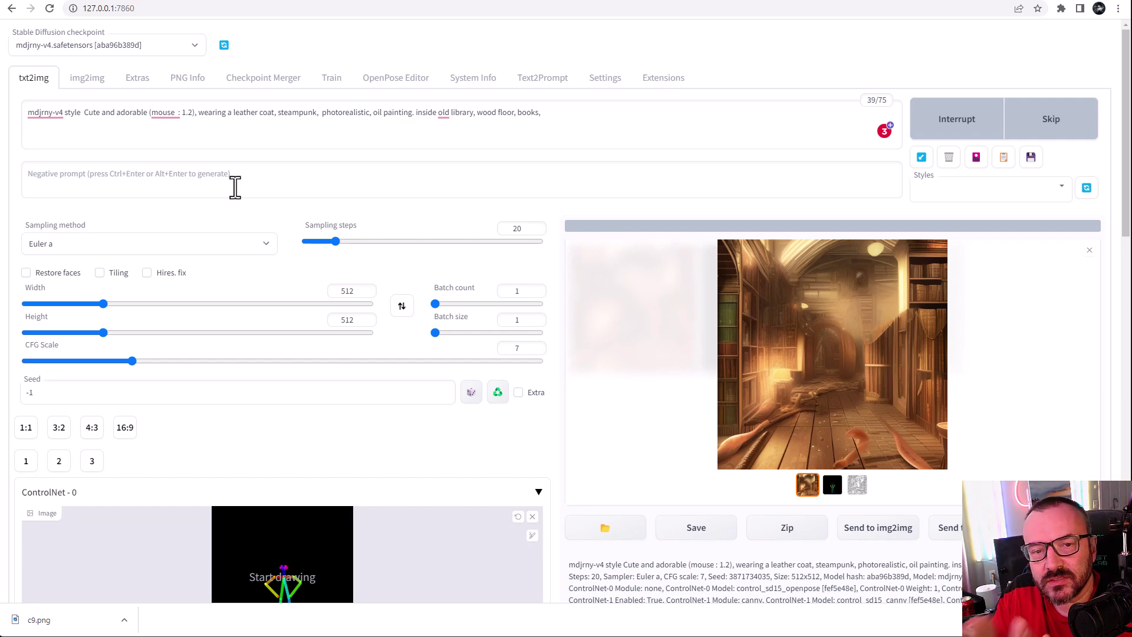
Inspect the pose and HED edge map thumbnails, then return to the generated mouse
scroll(519, 412, "down", 1)
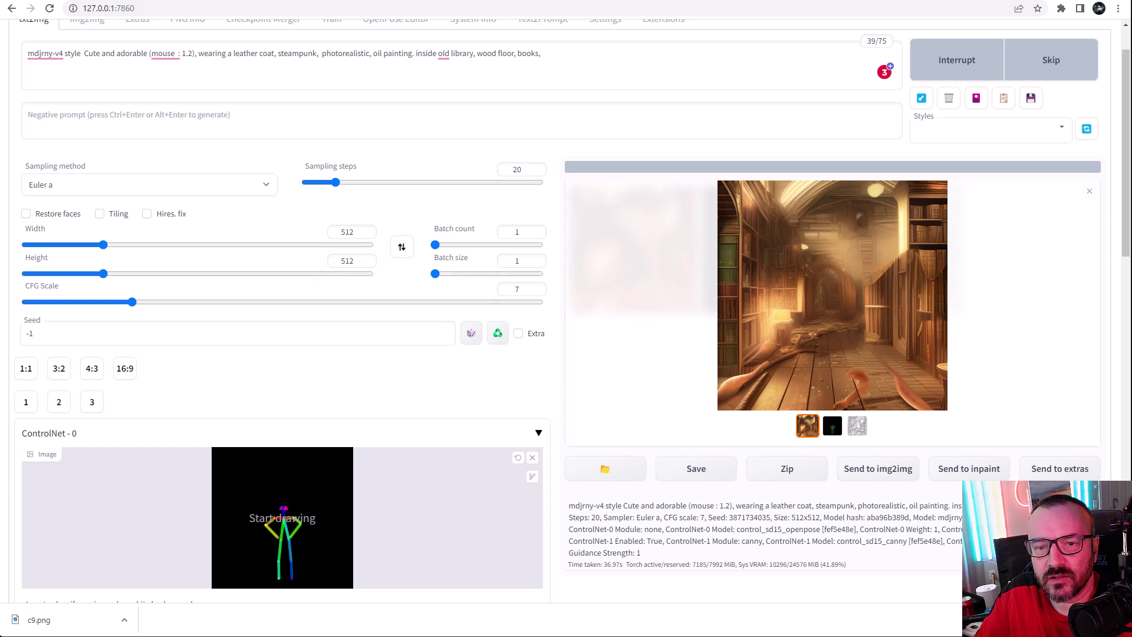
left_click(833, 408)
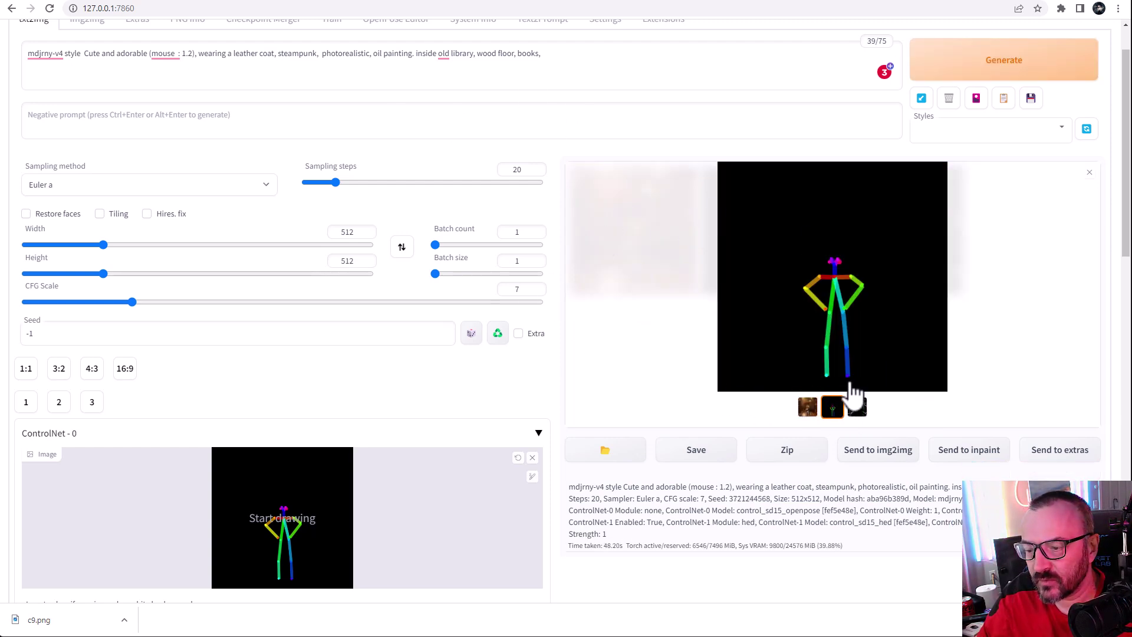
left_click(858, 407)
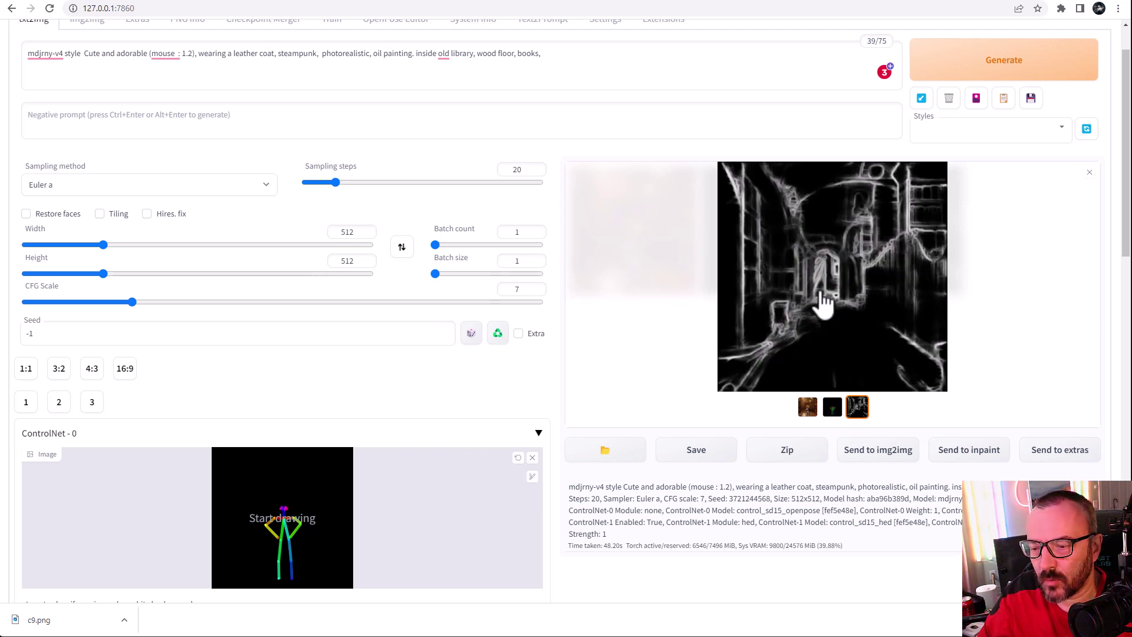
left_click(807, 408)
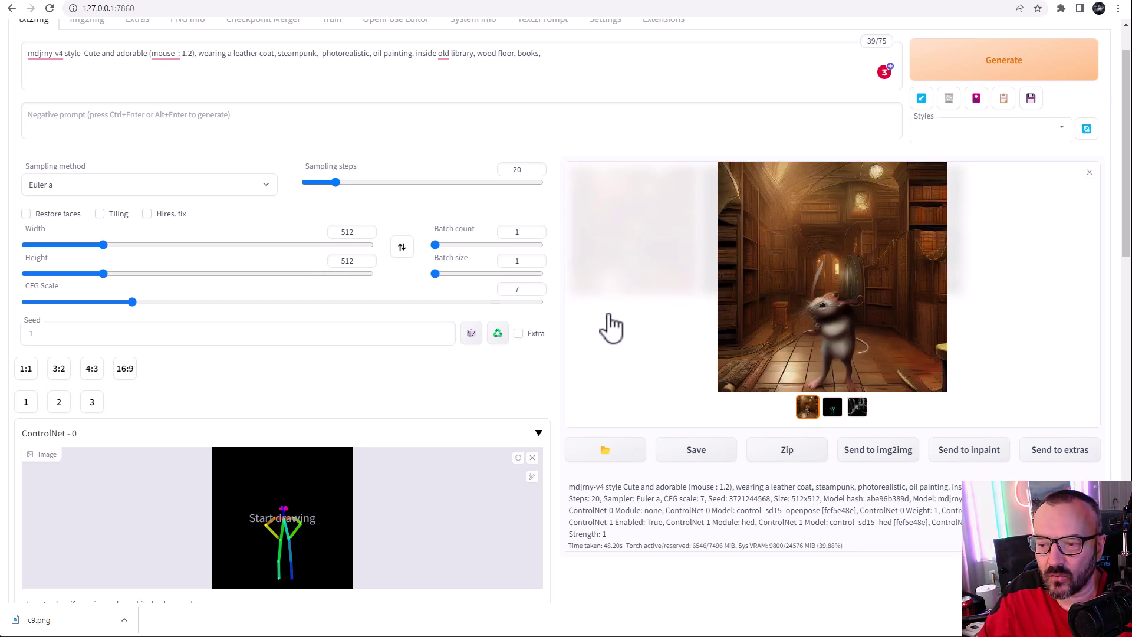
Switch ControlNet-1 to the mlsd preprocessor with control_sd15_mlsd and generate
scroll(534, 361, "down", 6)
scroll(533, 361, "down", 6)
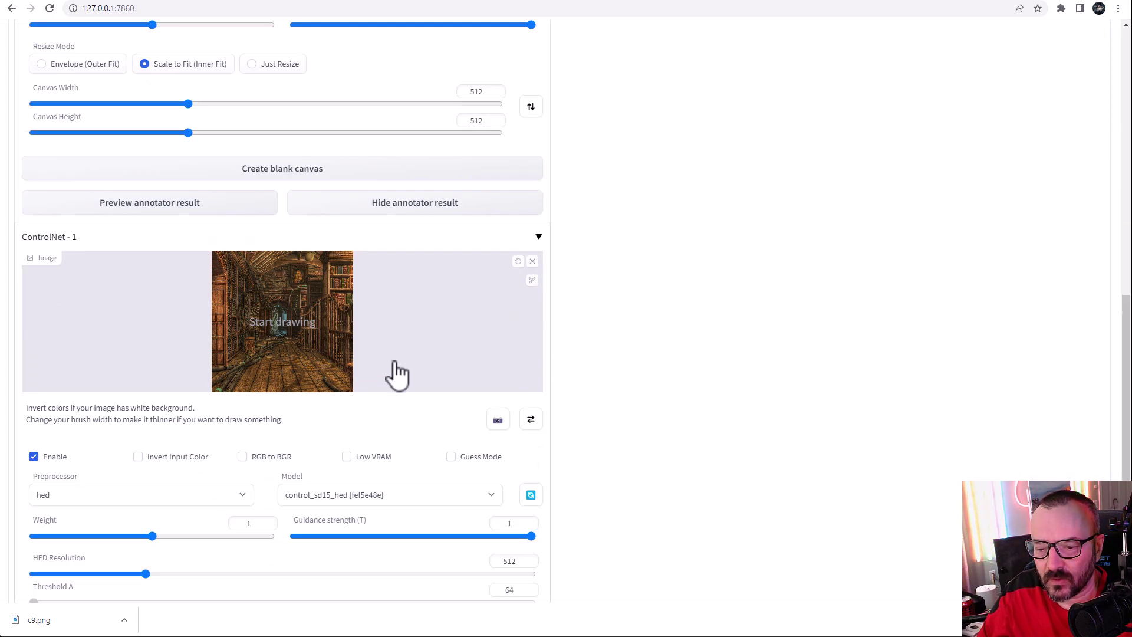
scroll(394, 373, "down", 3)
left_click(241, 321)
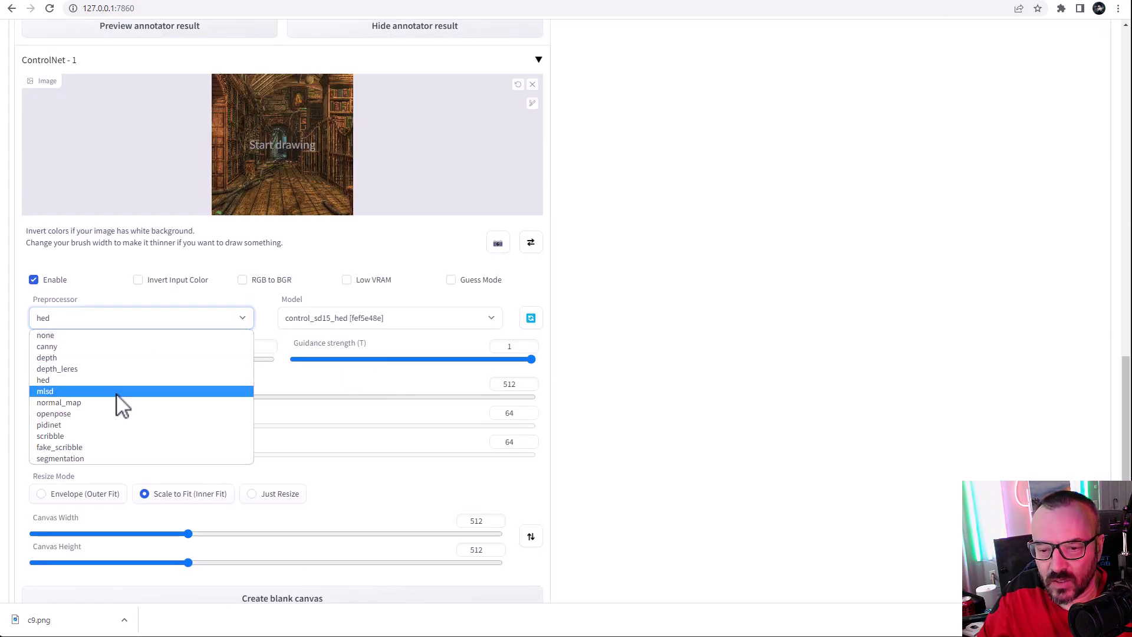
key("Escape")
left_click(400, 326)
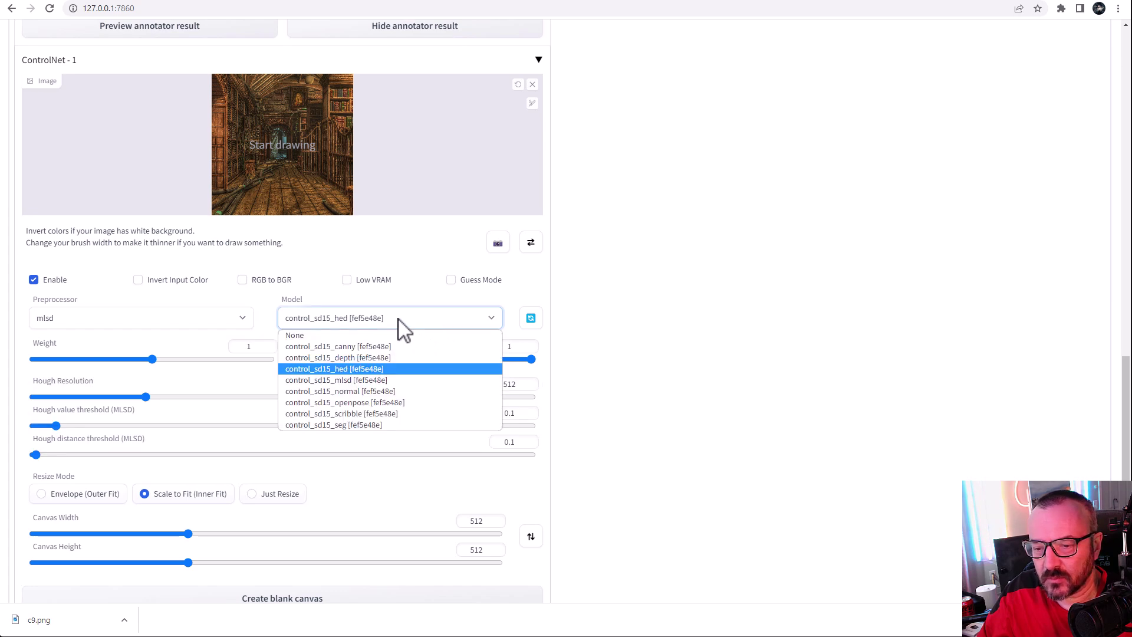
left_click(400, 379)
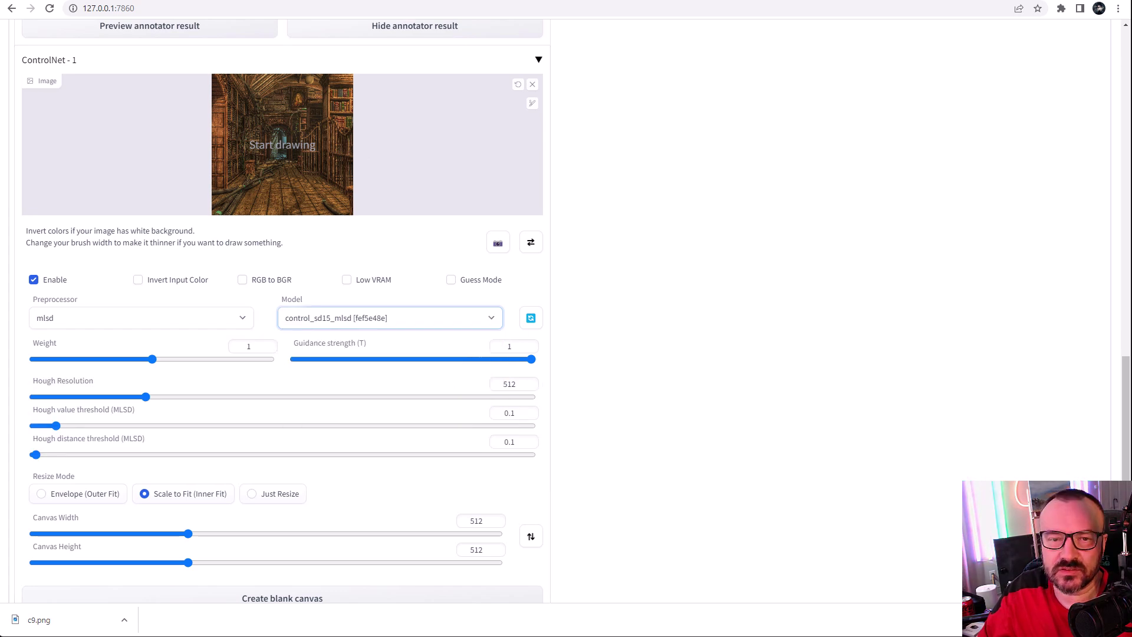
scroll(572, 250, "up", 15)
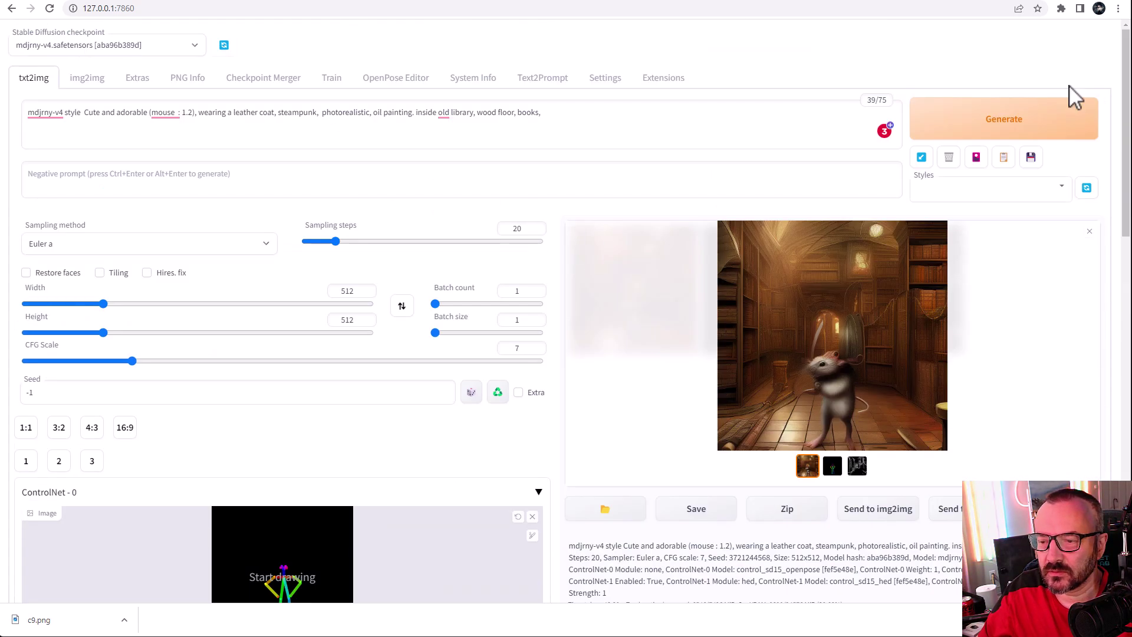
left_click(1023, 127)
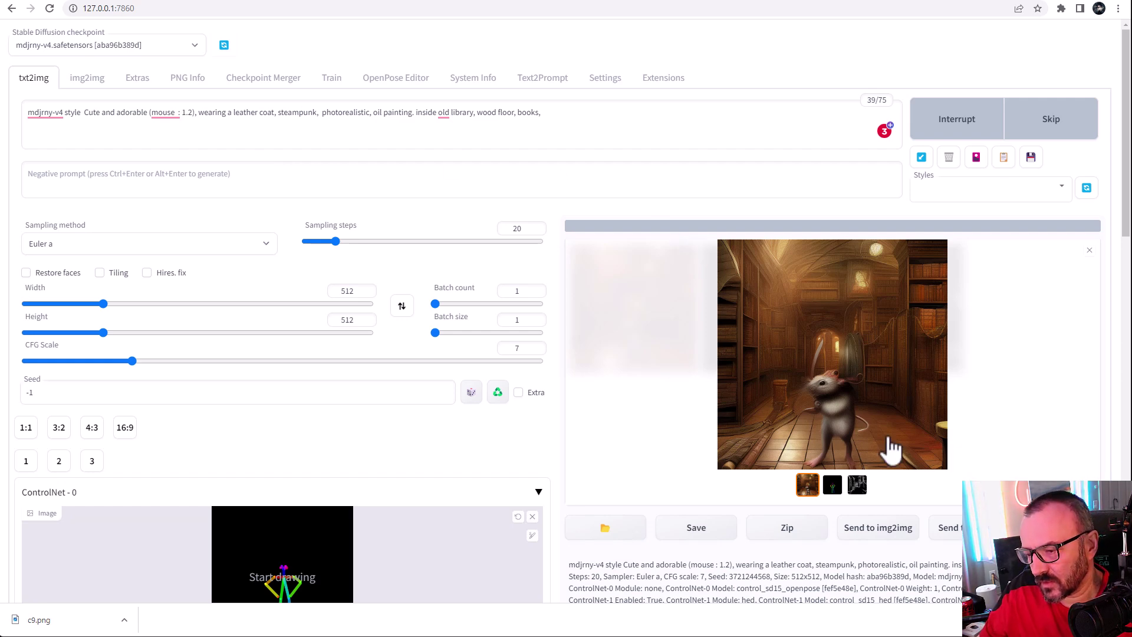
View the result enlarged, check the MLSD line map and pose map, then return to the mouse image
left_click(843, 423)
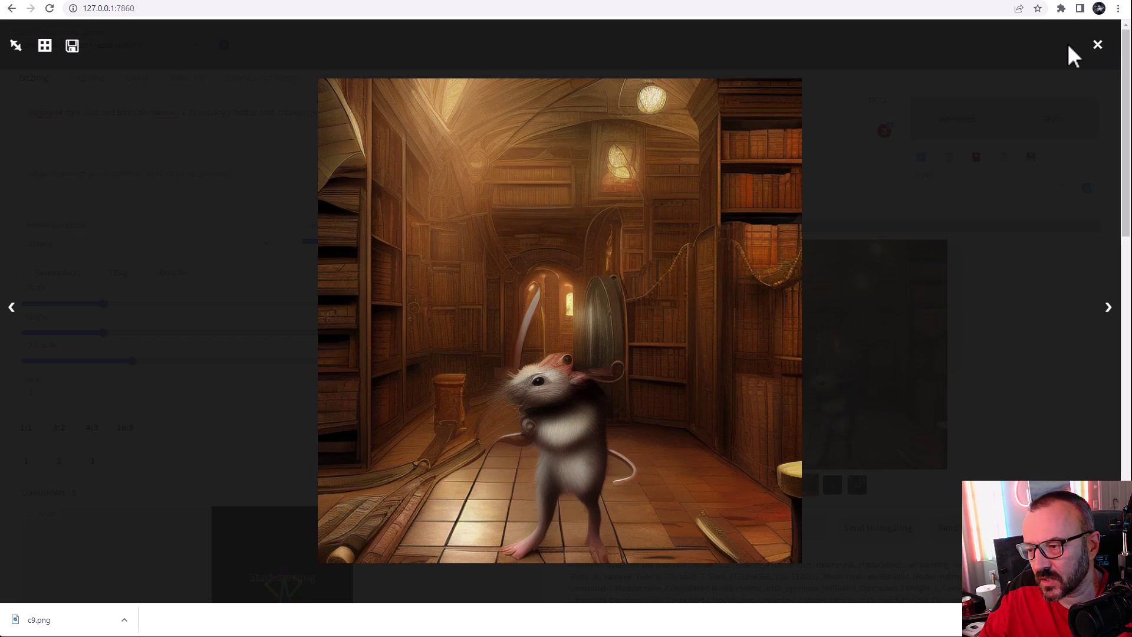
left_click(1096, 45)
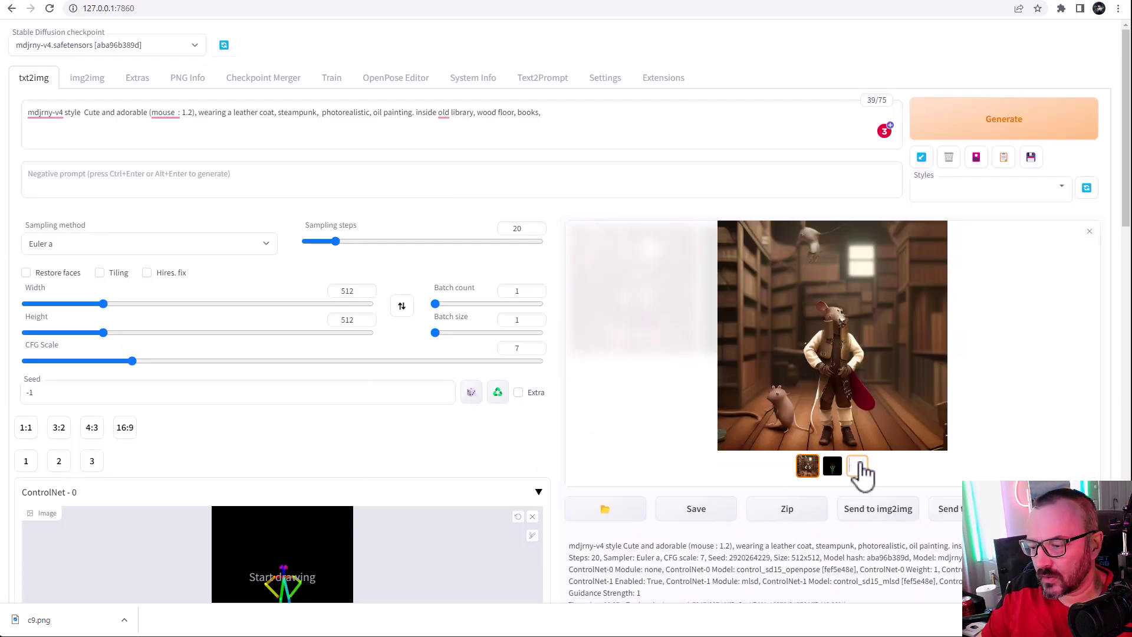
left_click(860, 469)
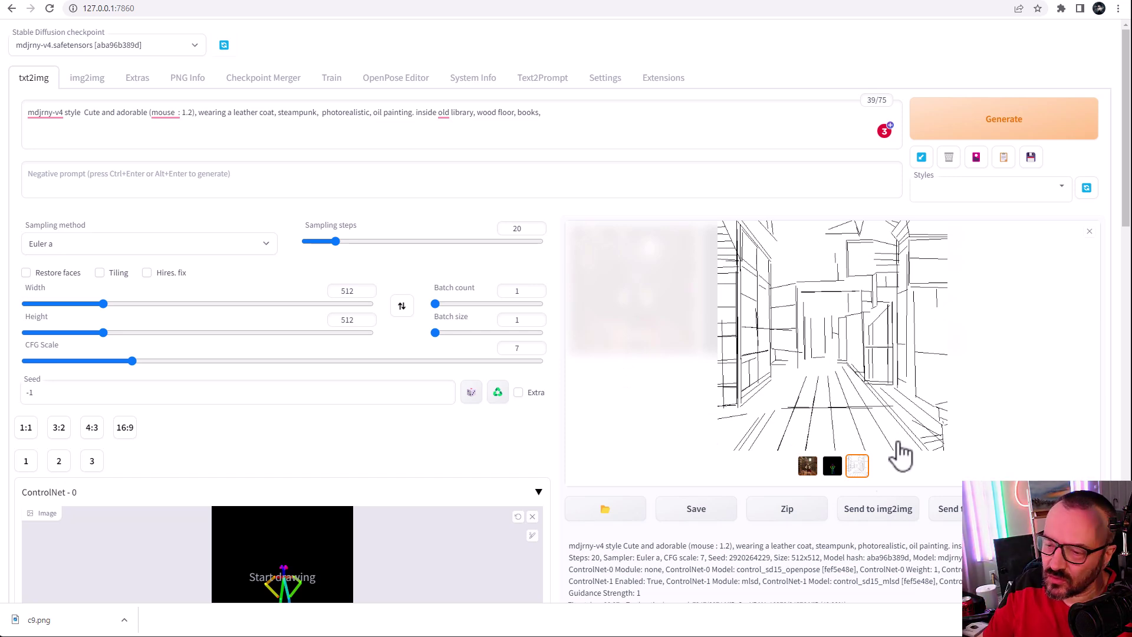
left_click(833, 465)
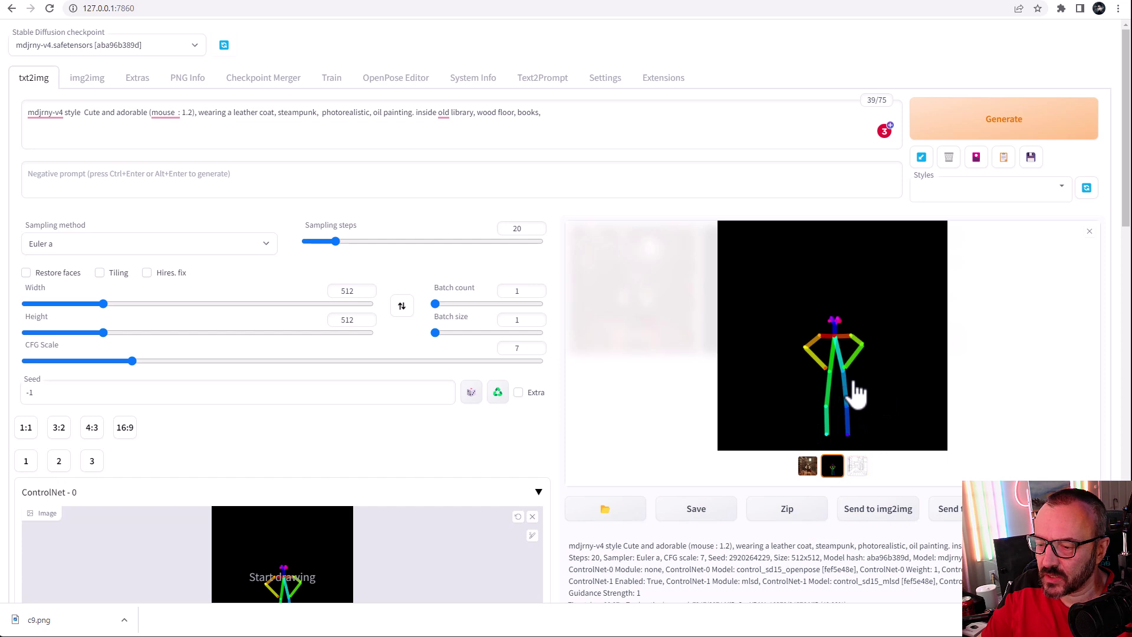
left_click(806, 465)
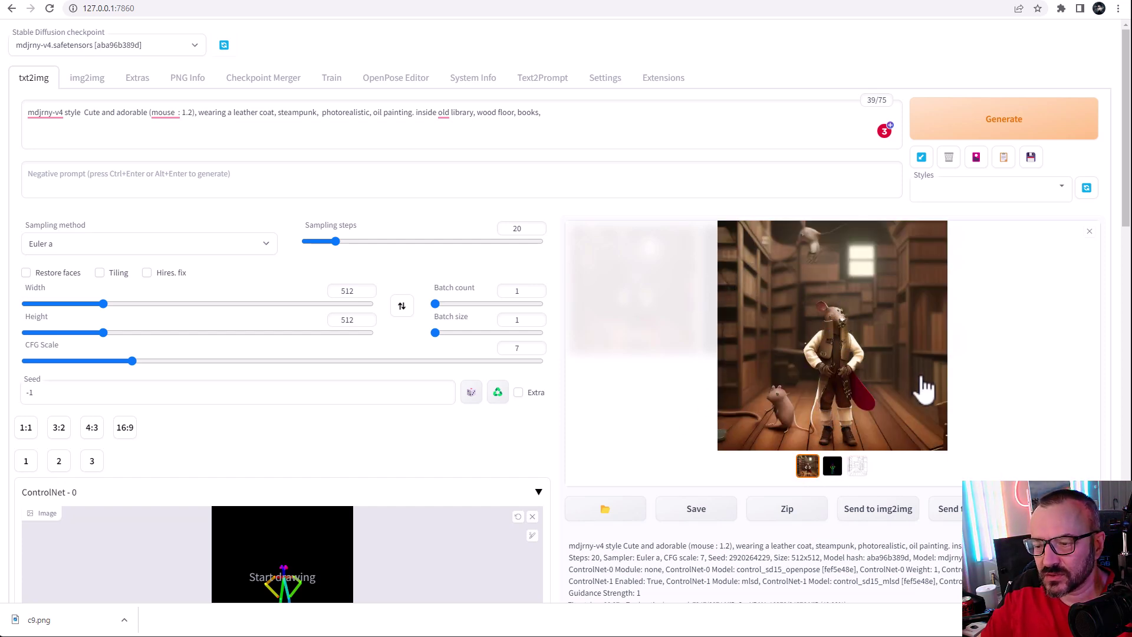
Set ControlNet-1 to the scribble preprocessor with control_sd15_scribble and generate
scroll(592, 392, "down", 13)
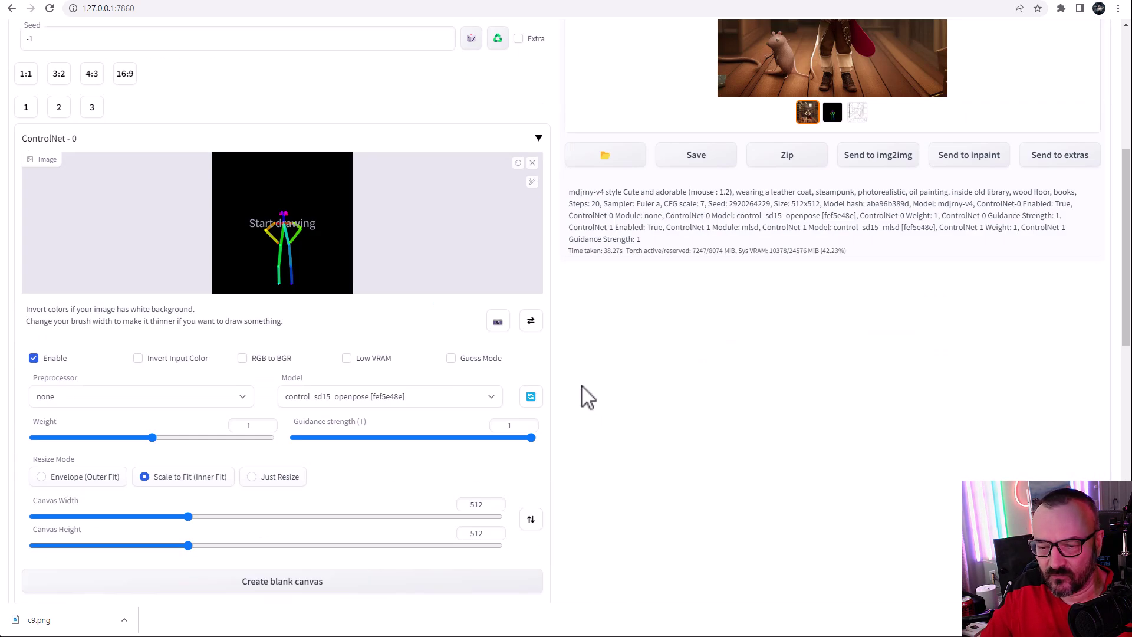
scroll(303, 417, "down", 3)
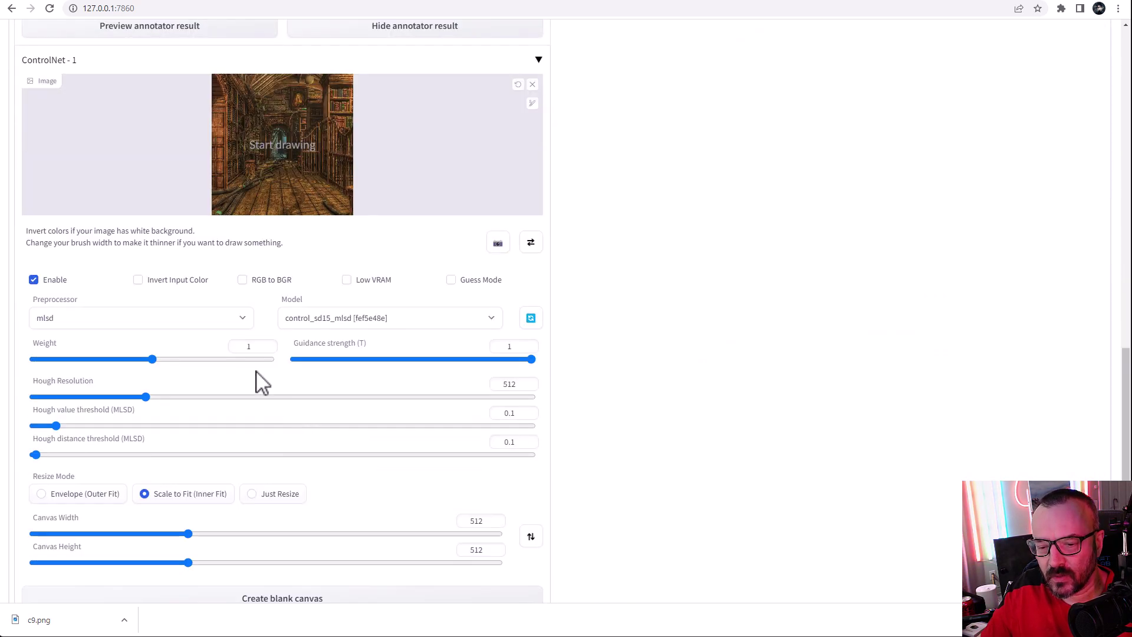
left_click(224, 322)
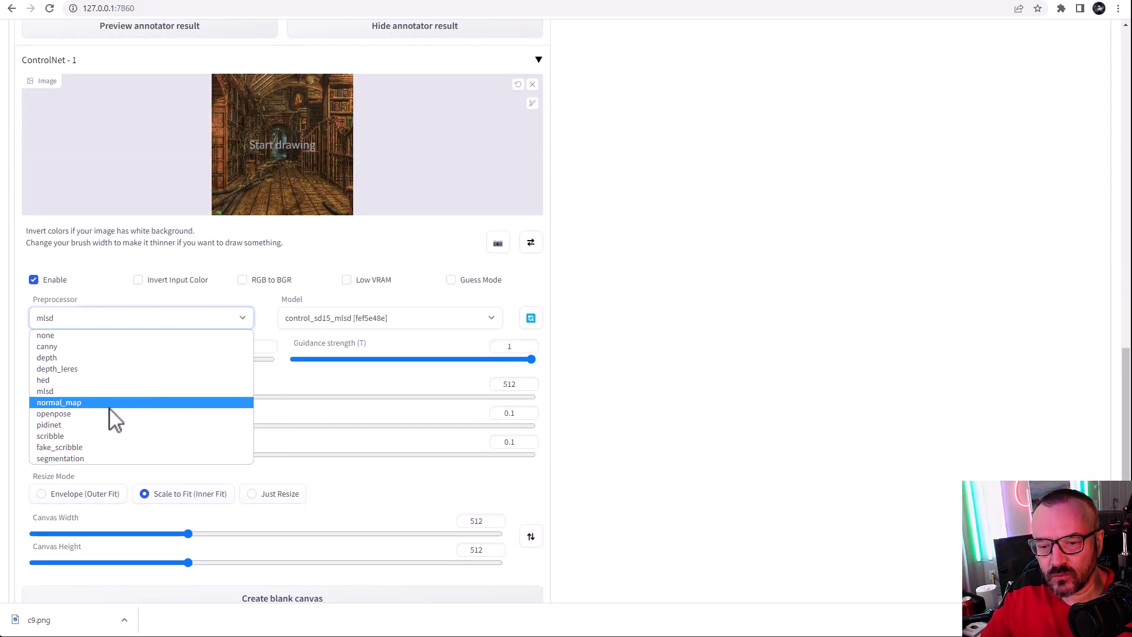
left_click(105, 438)
left_click(356, 321)
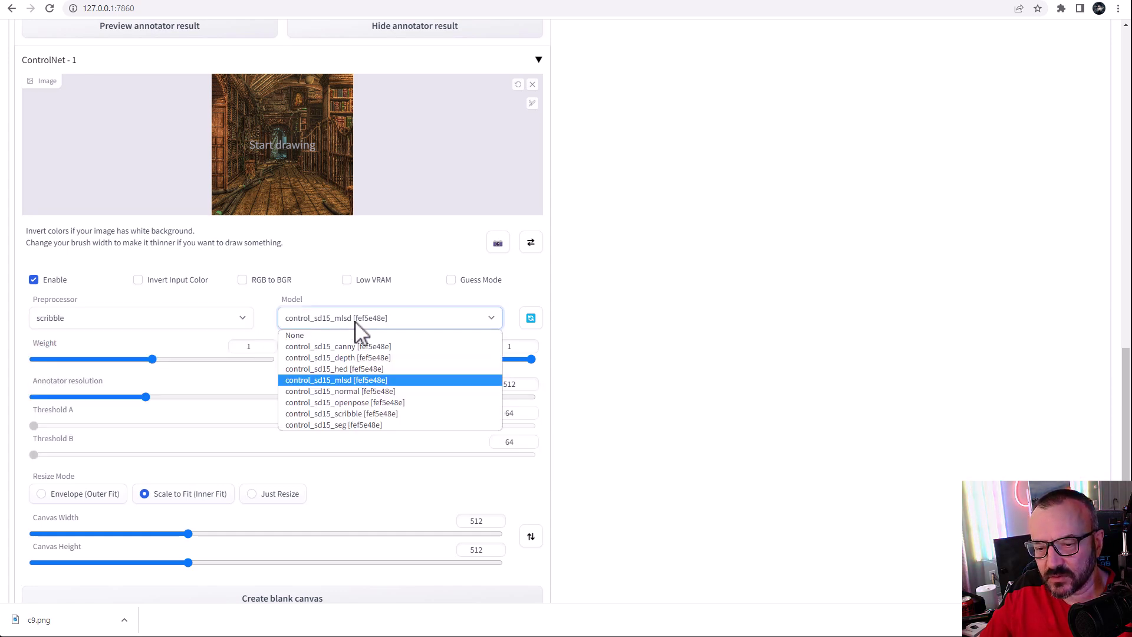
left_click(432, 414)
scroll(644, 404, "up", 15)
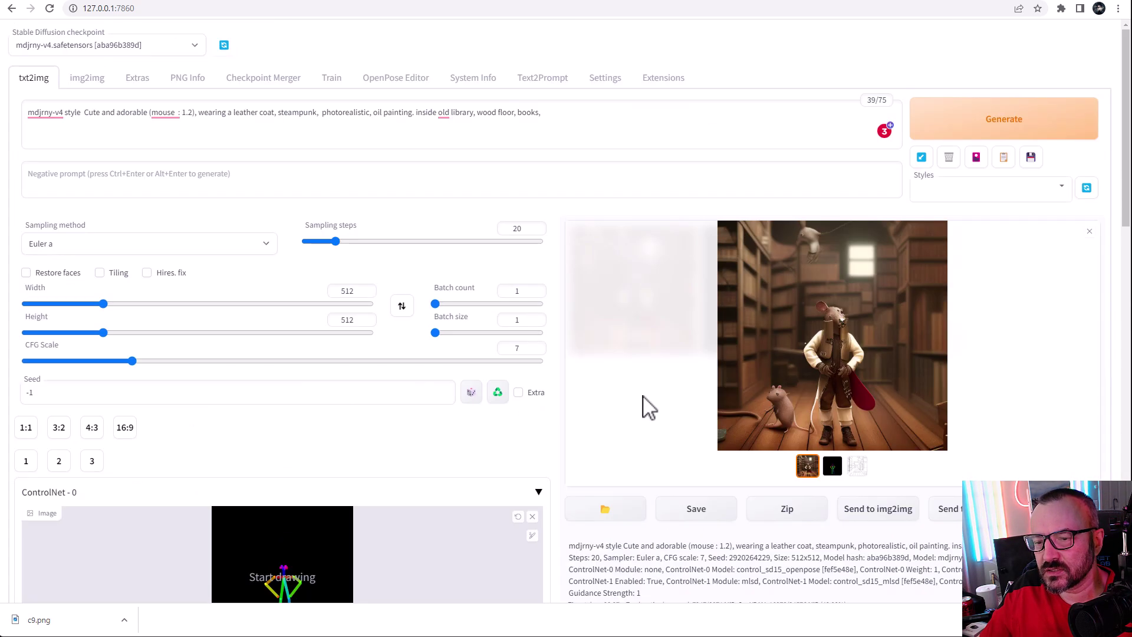
left_click(1040, 121)
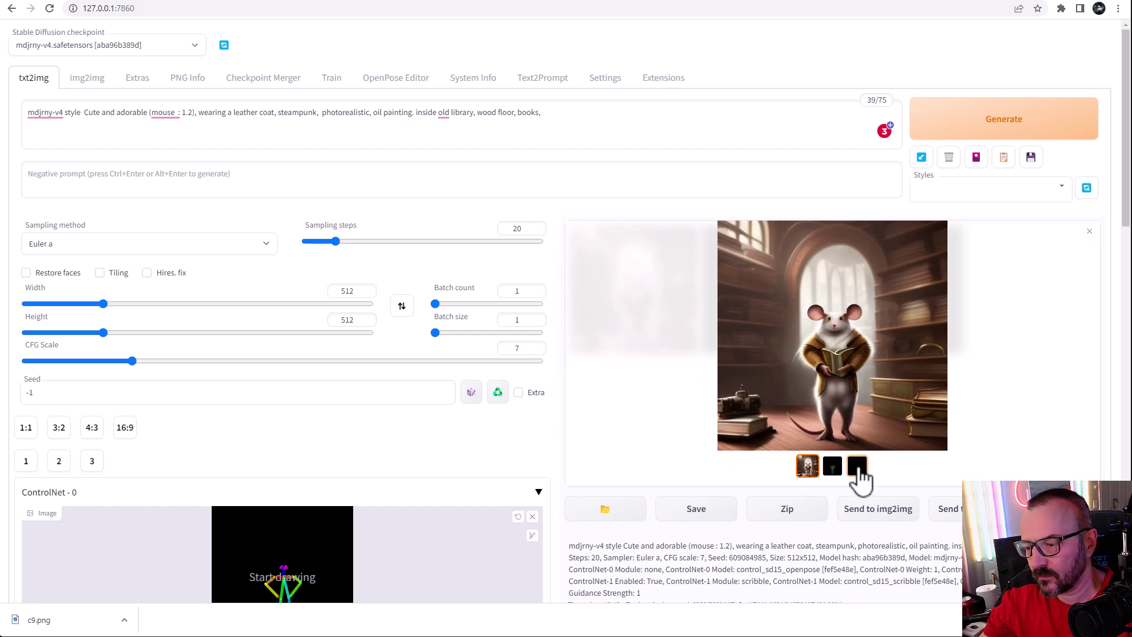
Check the black scribble control map and the pose skeleton map
left_click(857, 465)
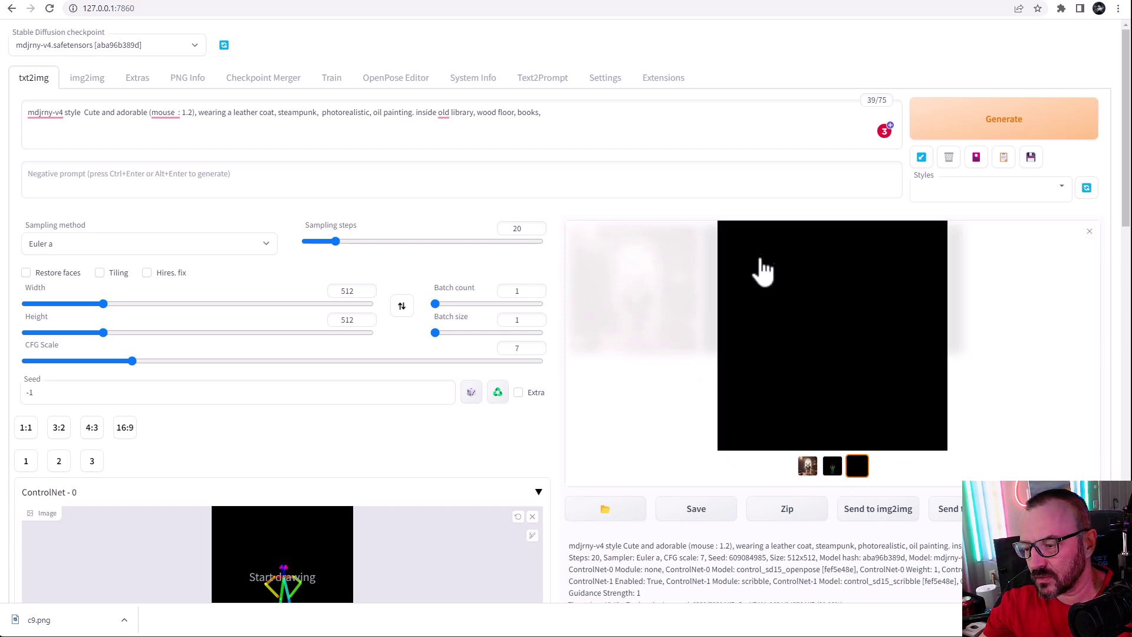
left_click(832, 466)
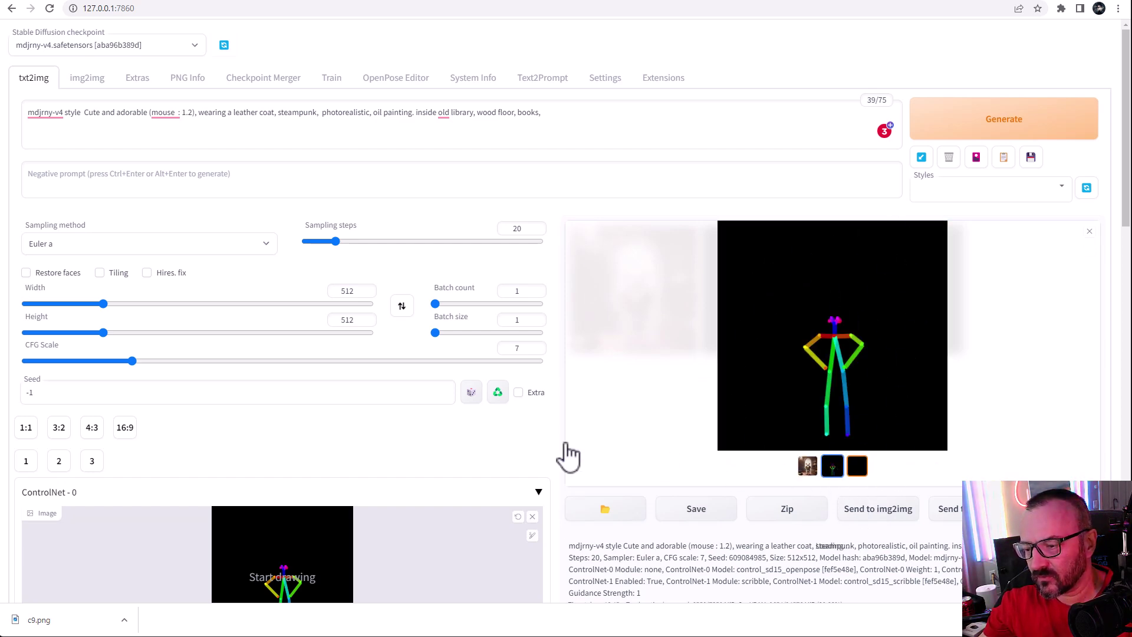
scroll(569, 457, "down", 8)
scroll(500, 480, "down", 6)
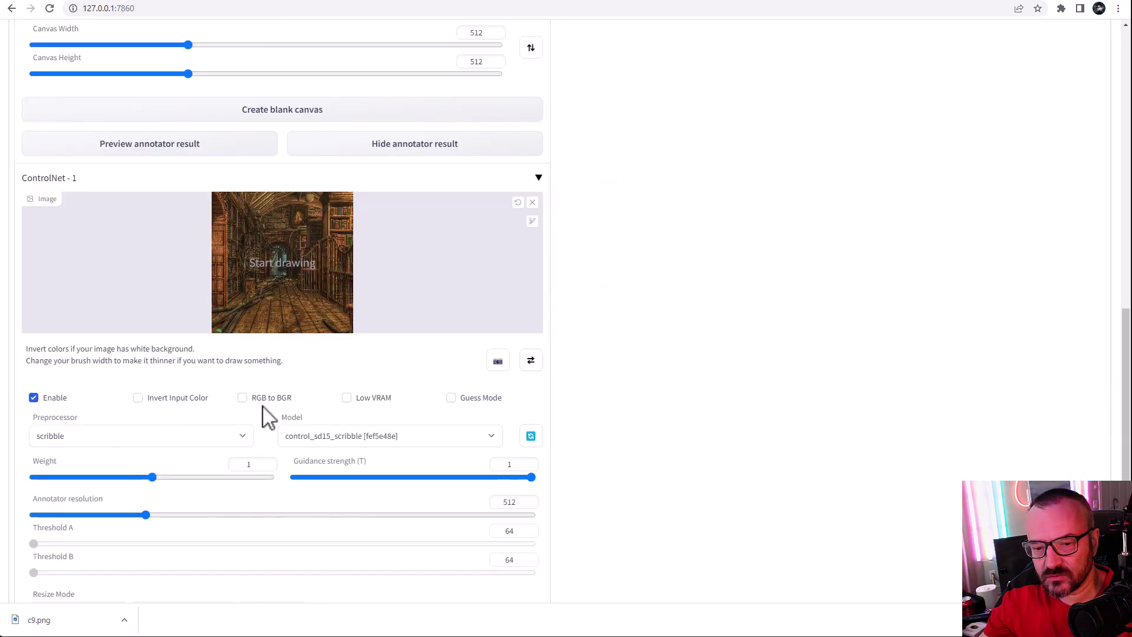
Review both ControlNet panels and show the generated mouse picture in the viewer
scroll(264, 407, "up", 3)
scroll(262, 404, "down", 3)
scroll(405, 436, "up", 10)
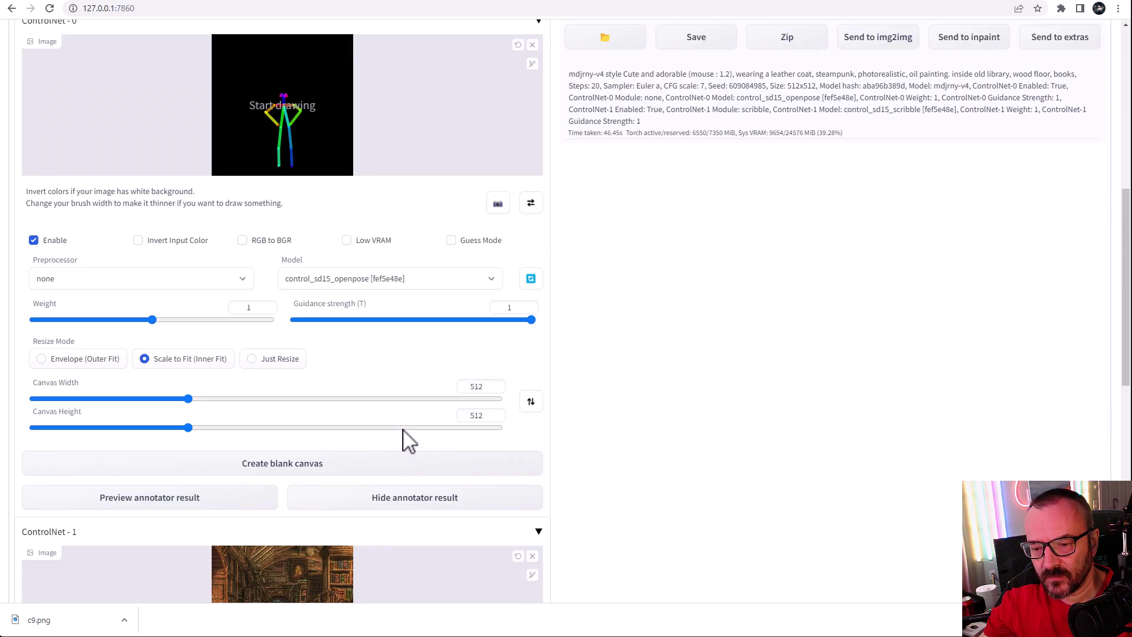
scroll(407, 439, "down", 8)
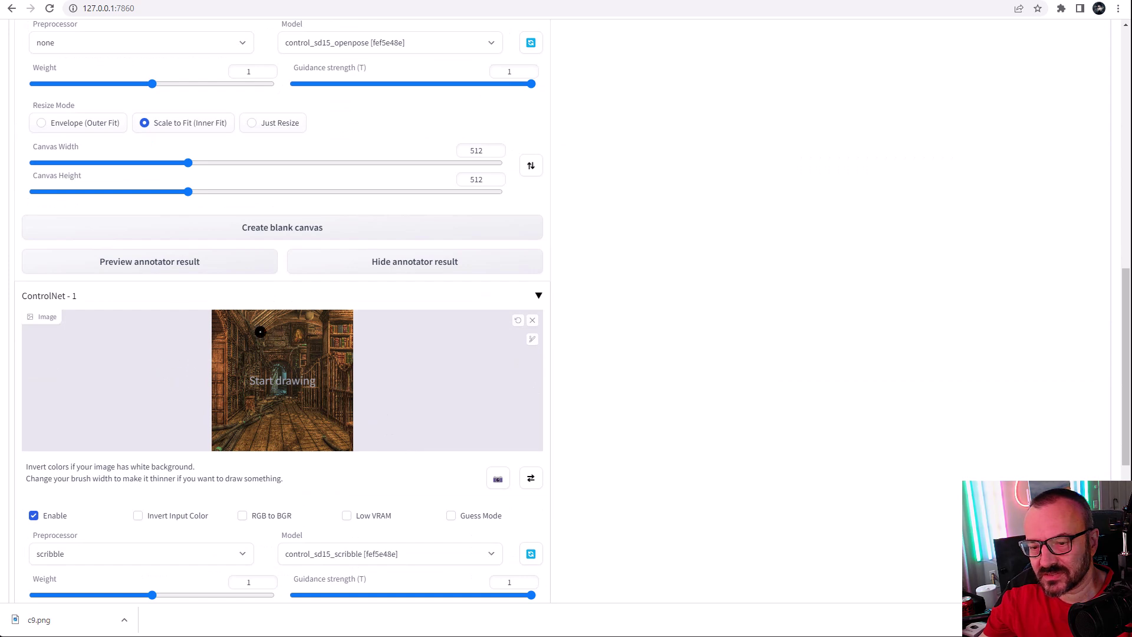
scroll(631, 398, "up", 11)
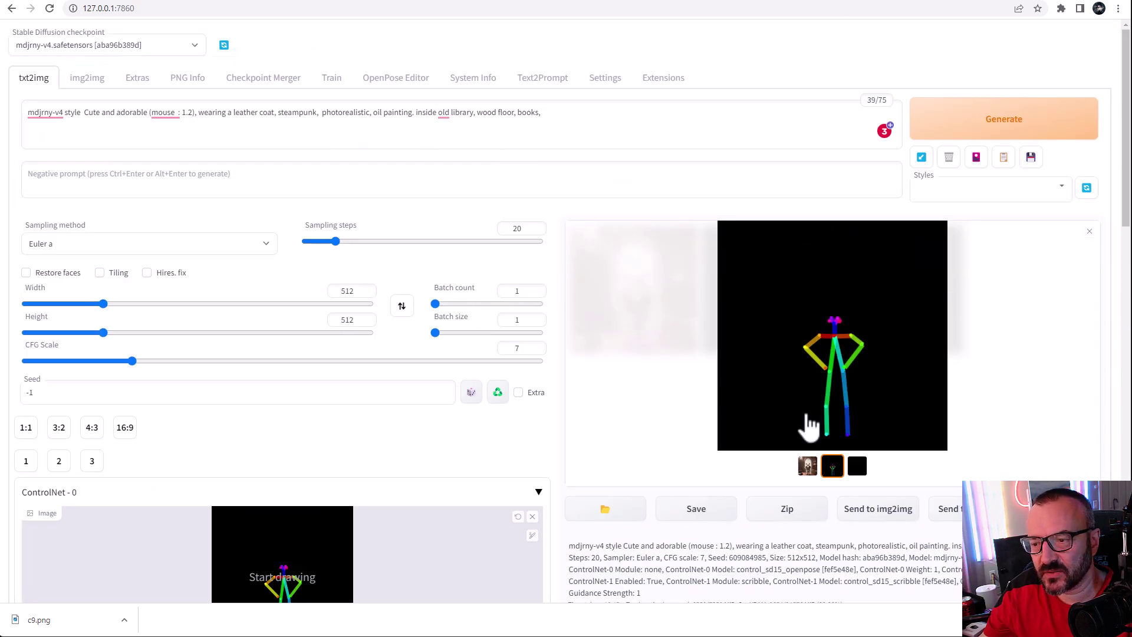
left_click(807, 467)
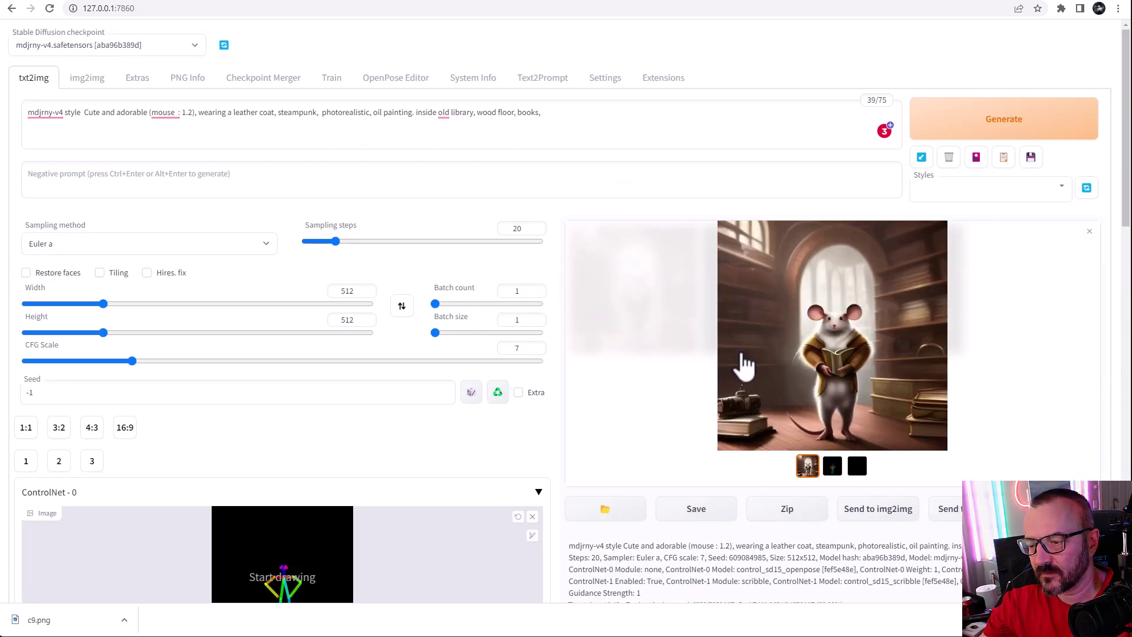
scroll(488, 347, "down", 6)
Set ControlNet-1 to the segmentation preprocessor with control_sd15_seg and generate a new image
scroll(488, 348, "down", 11)
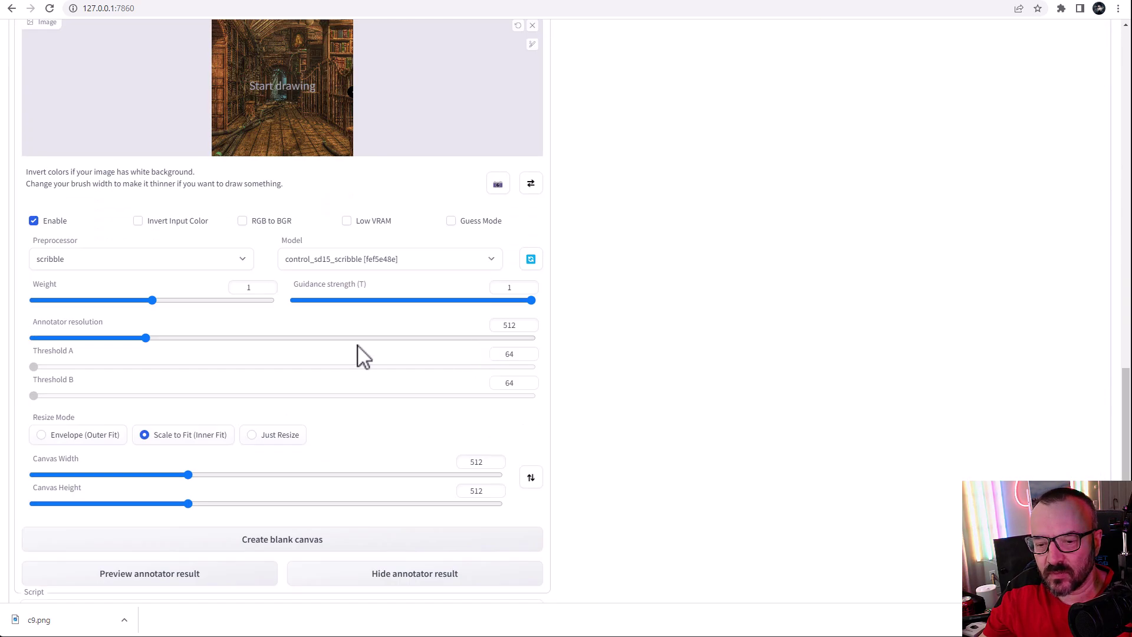
left_click(225, 263)
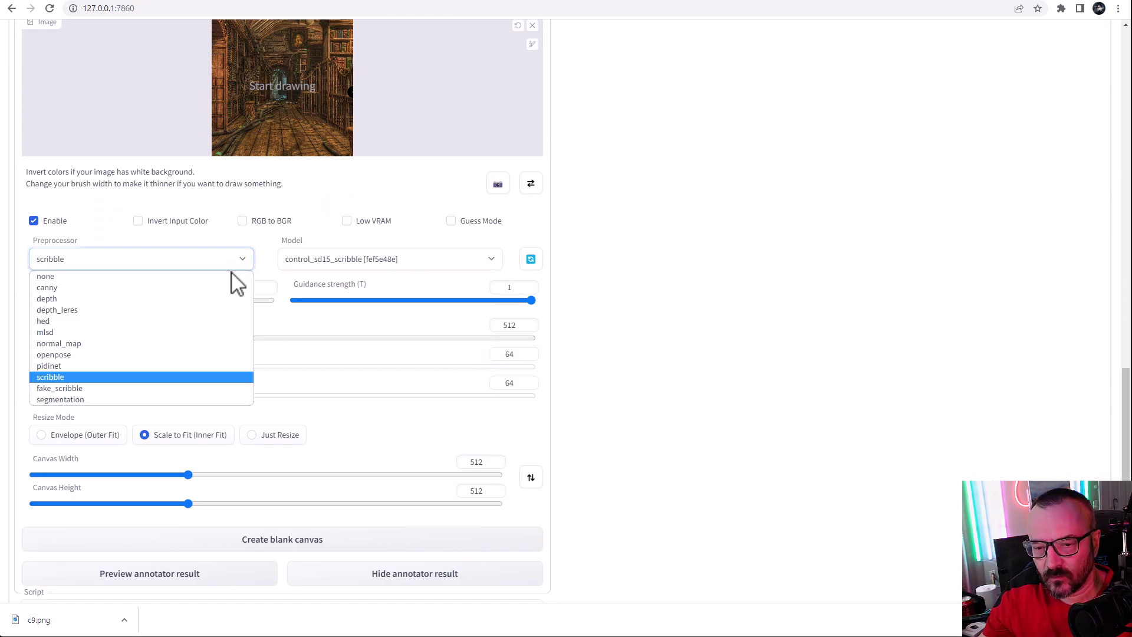
left_click(118, 399)
left_click(334, 262)
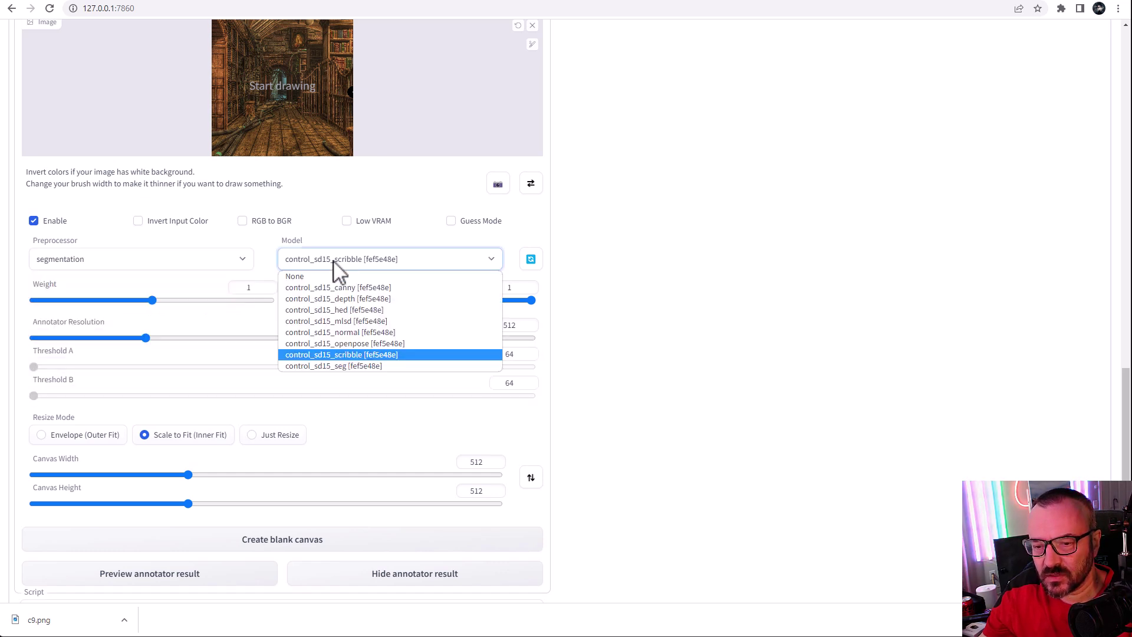
left_click(348, 371)
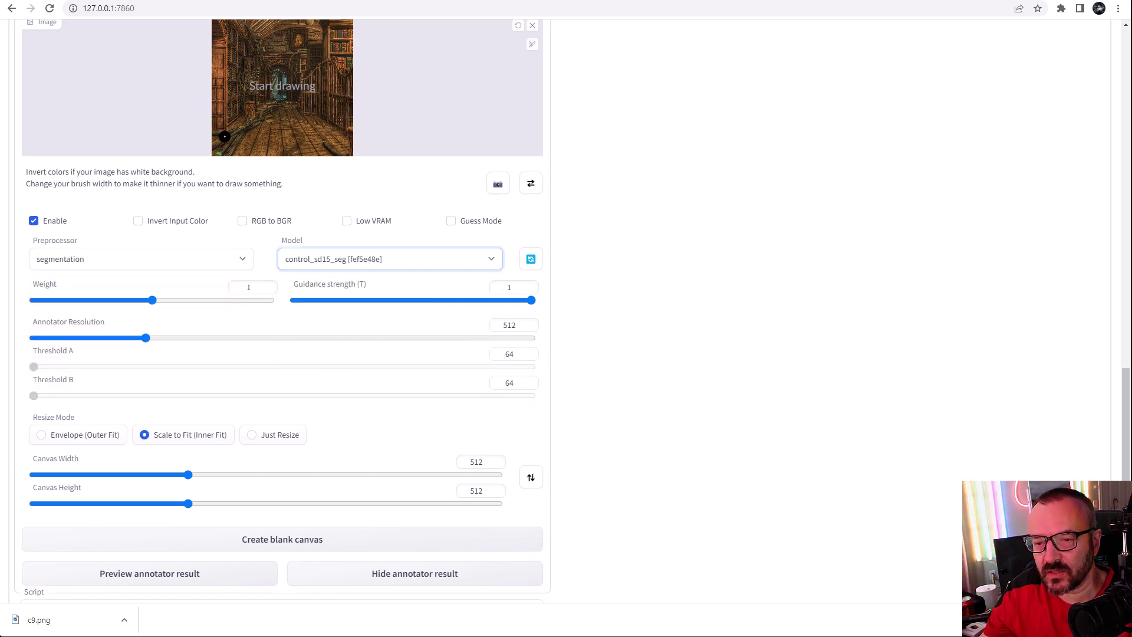
scroll(487, 281, "down", 7)
scroll(487, 281, "up", 10)
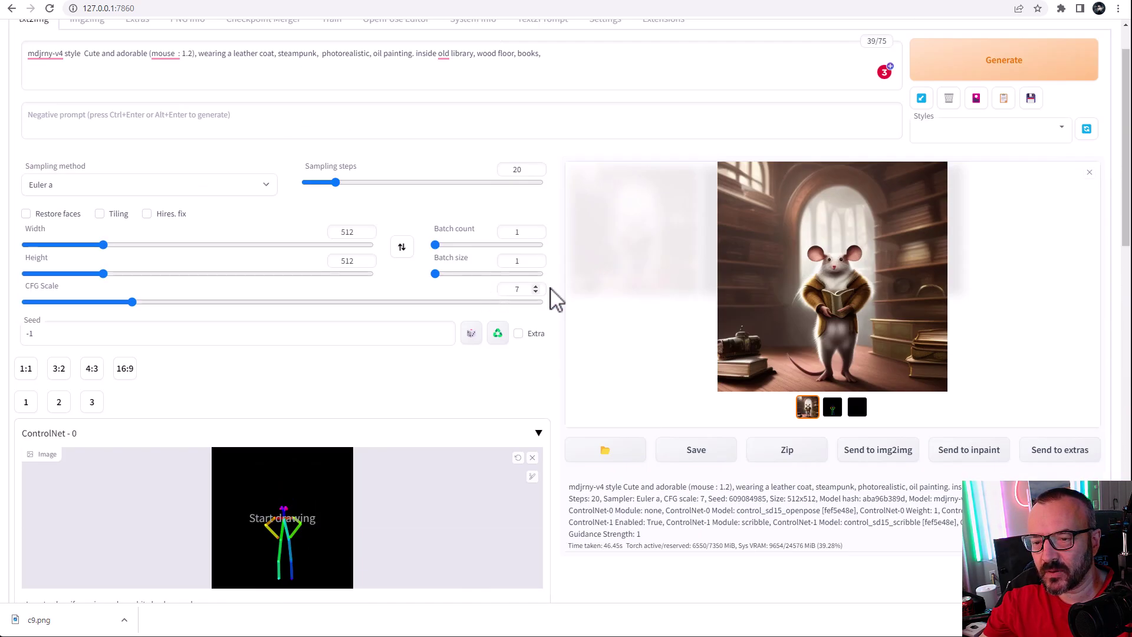
left_click(1003, 62)
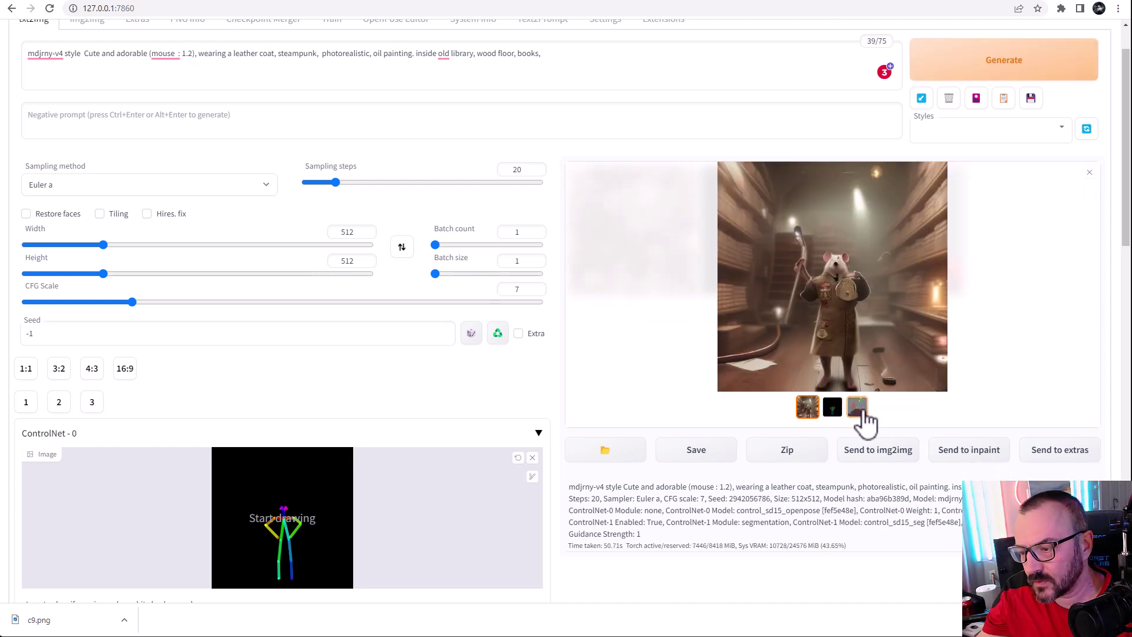
left_click(858, 408)
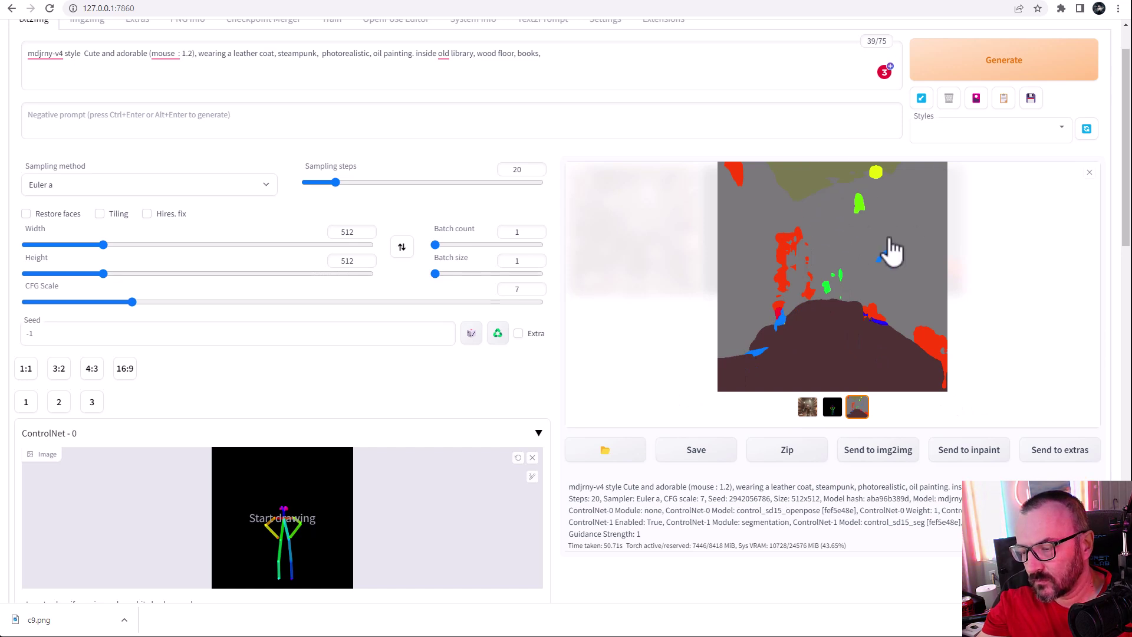
left_click(807, 406)
left_click(842, 332)
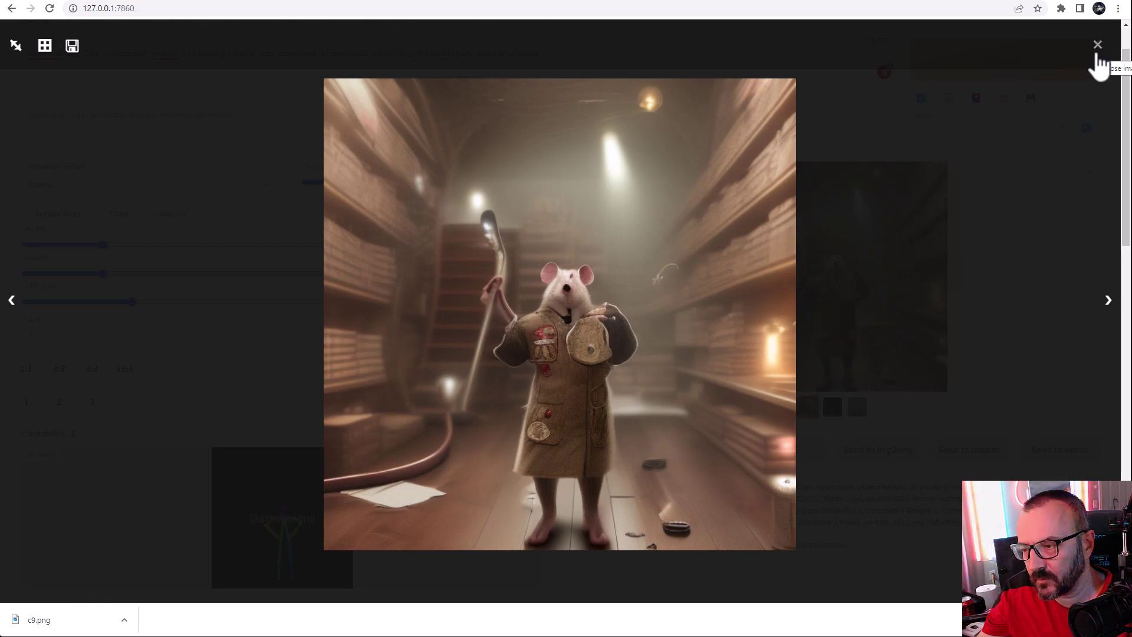
left_click(725, 288)
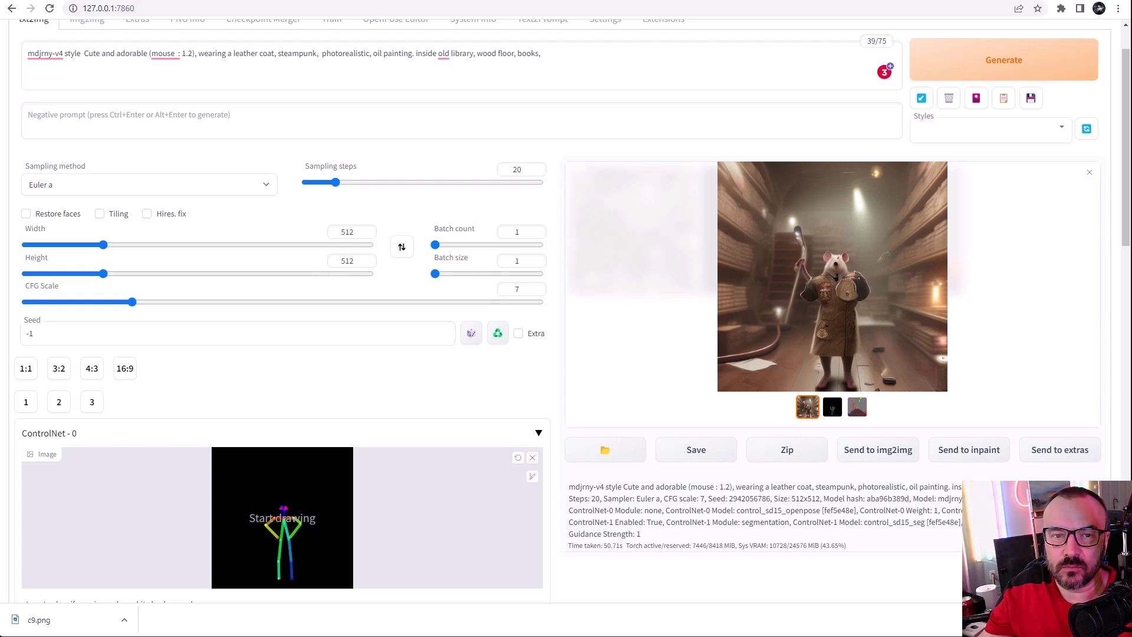
After reloading, load the library picture into img2img and paste the steampunk mouse prompt
key("F5")
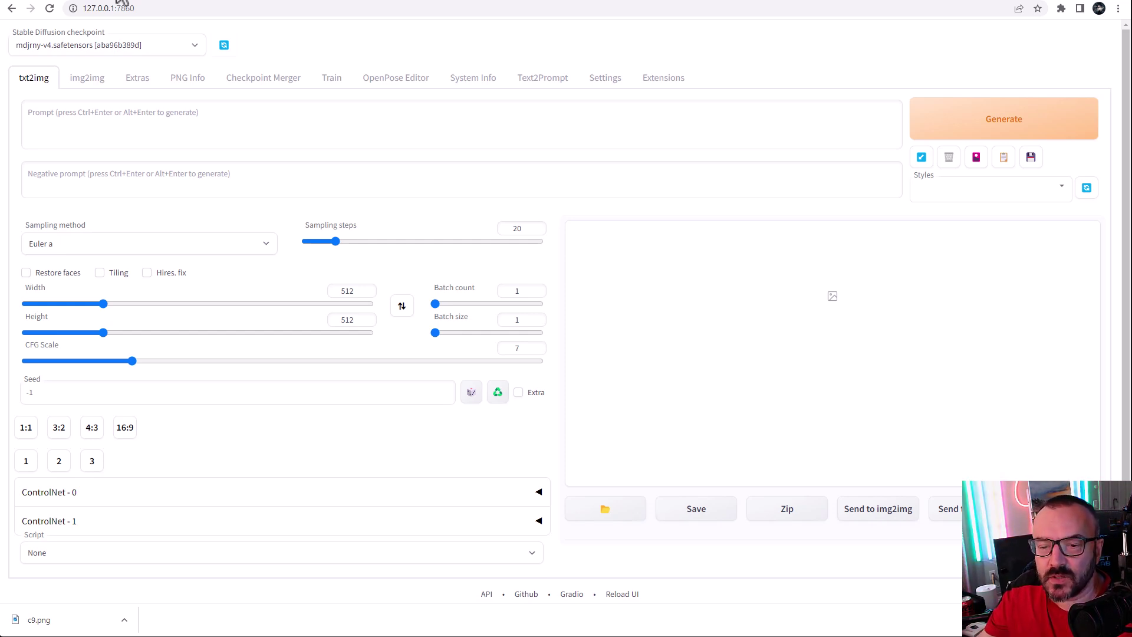
left_click(98, 79)
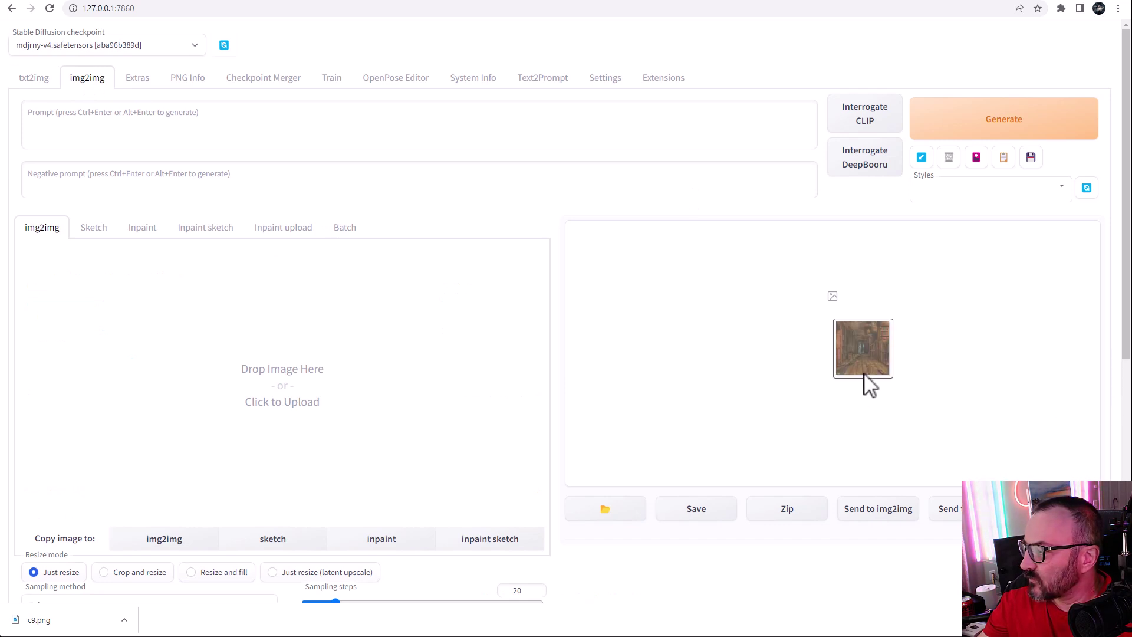
left_click_drag(866, 384, 266, 383)
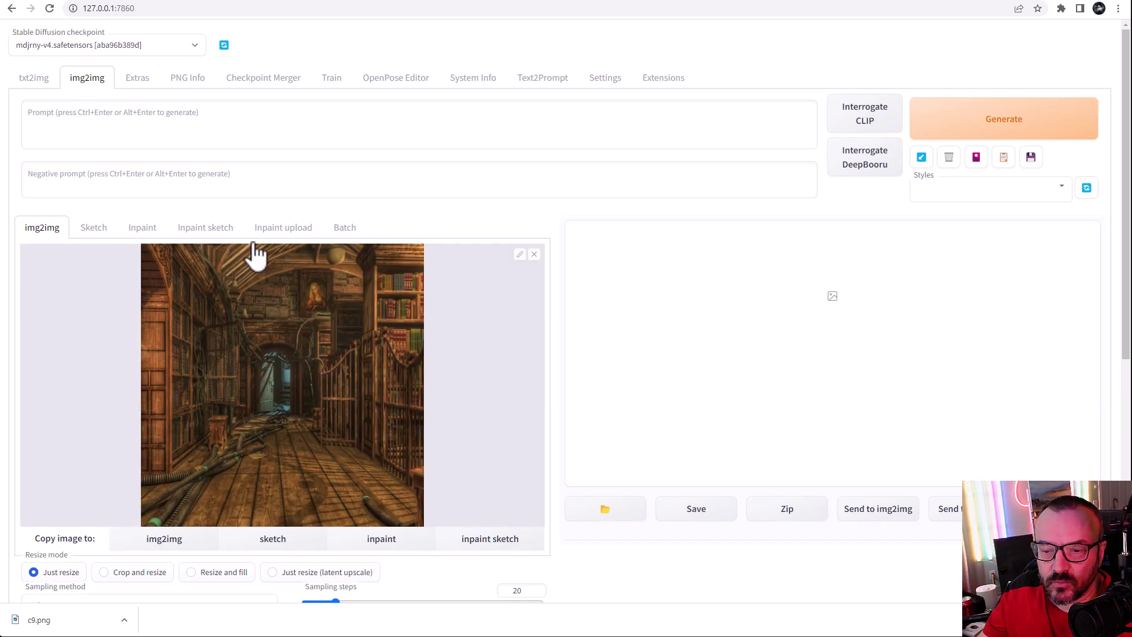
left_click(271, 122)
key("ctrl+v")
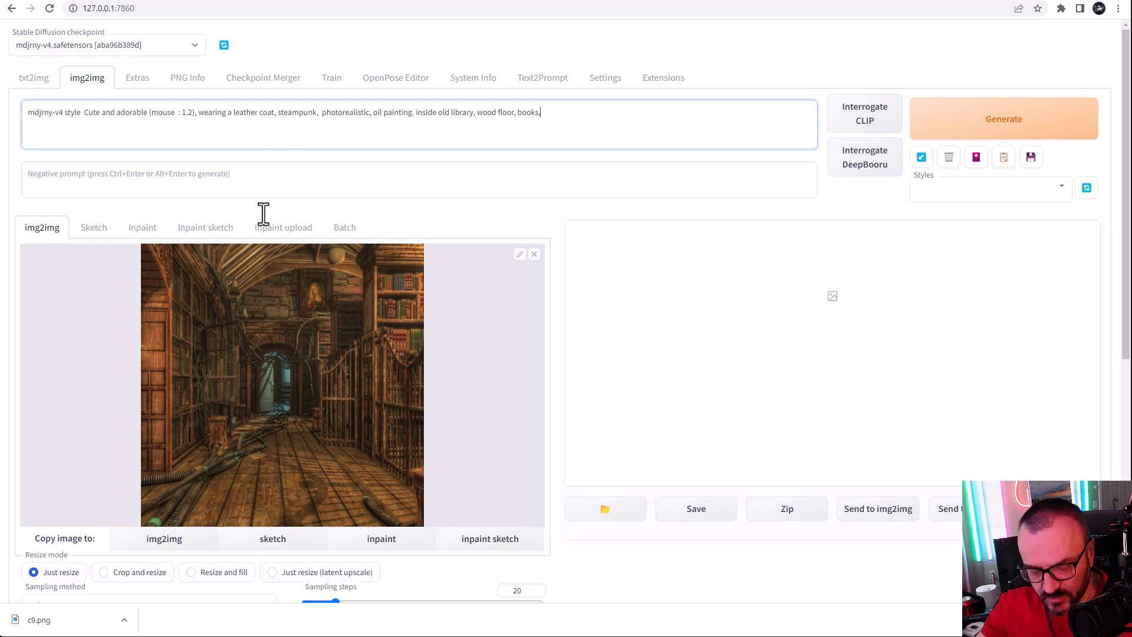
scroll(488, 304, "down", 7)
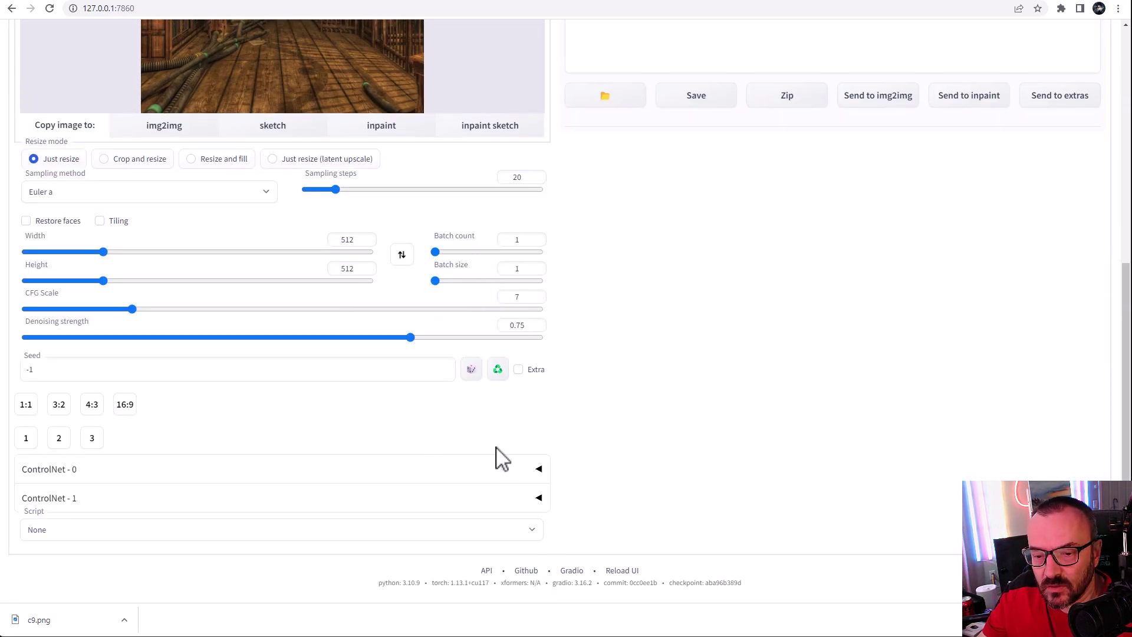
Enable ControlNet-0 with c9.png, control_sd15_openpose and weight 1.65
left_click(547, 466)
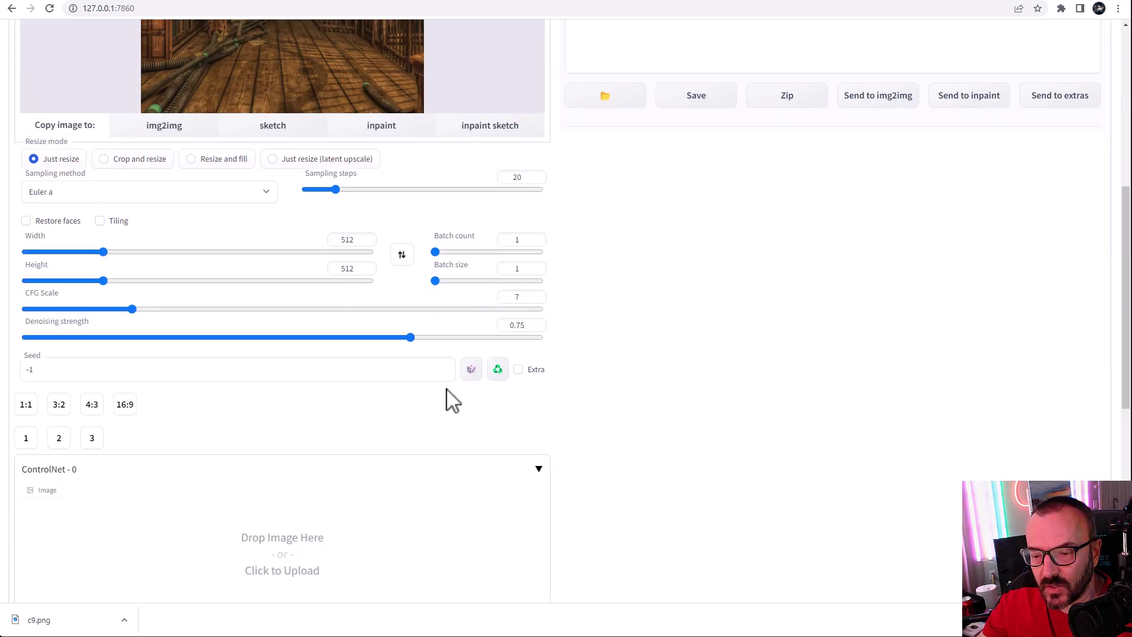
scroll(447, 396, "down", 5)
left_click_drag(43, 619, 268, 234)
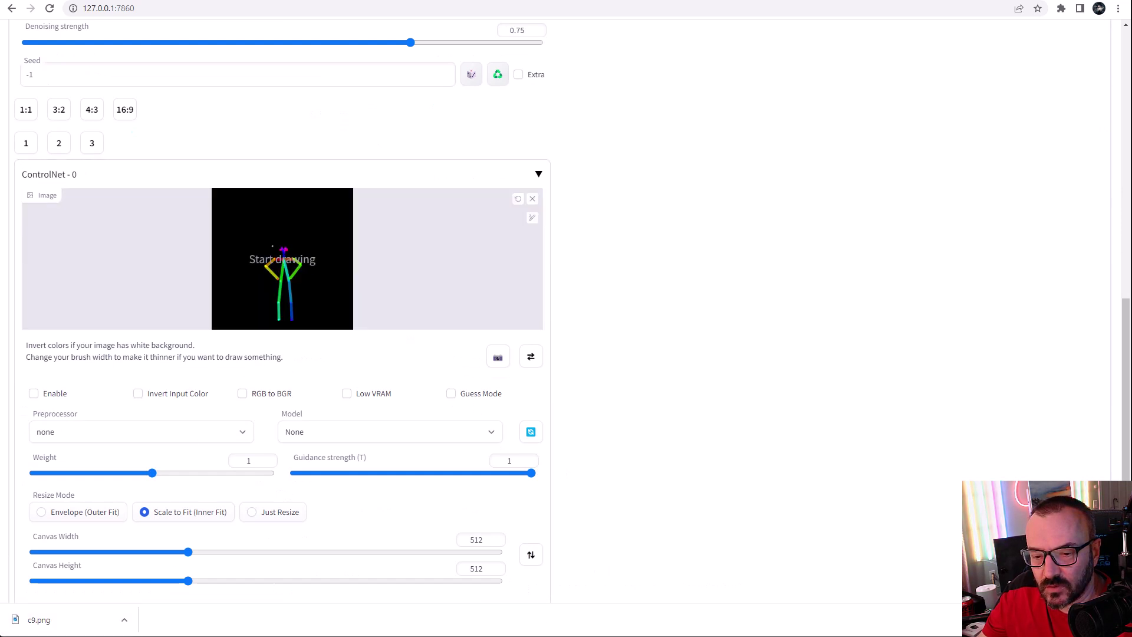
left_click(38, 392)
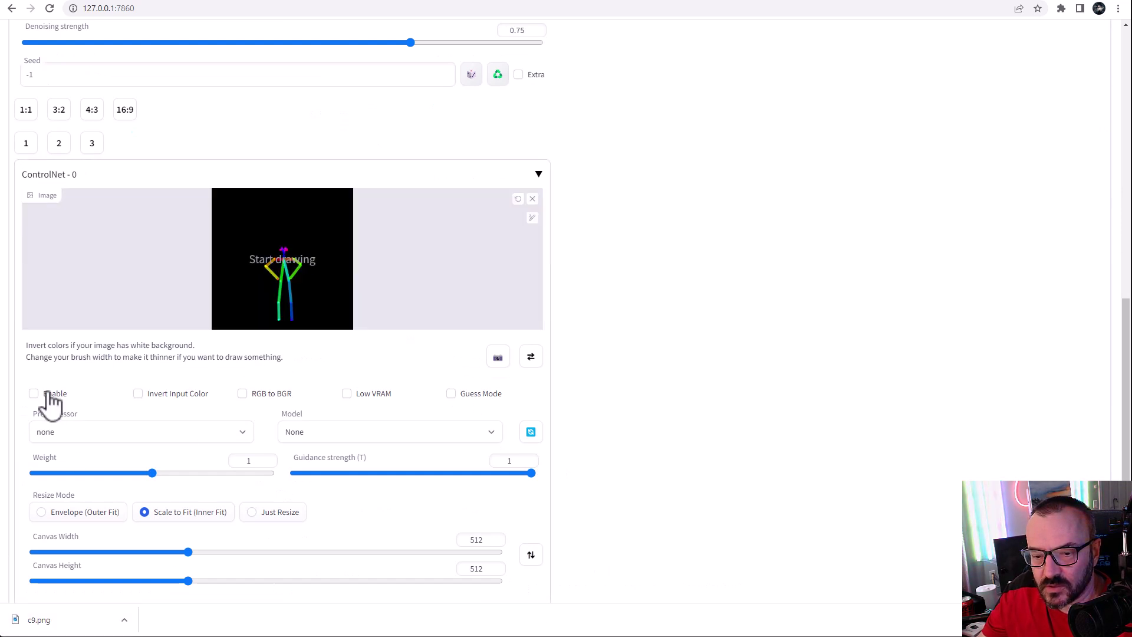
left_click(320, 433)
left_click(409, 516)
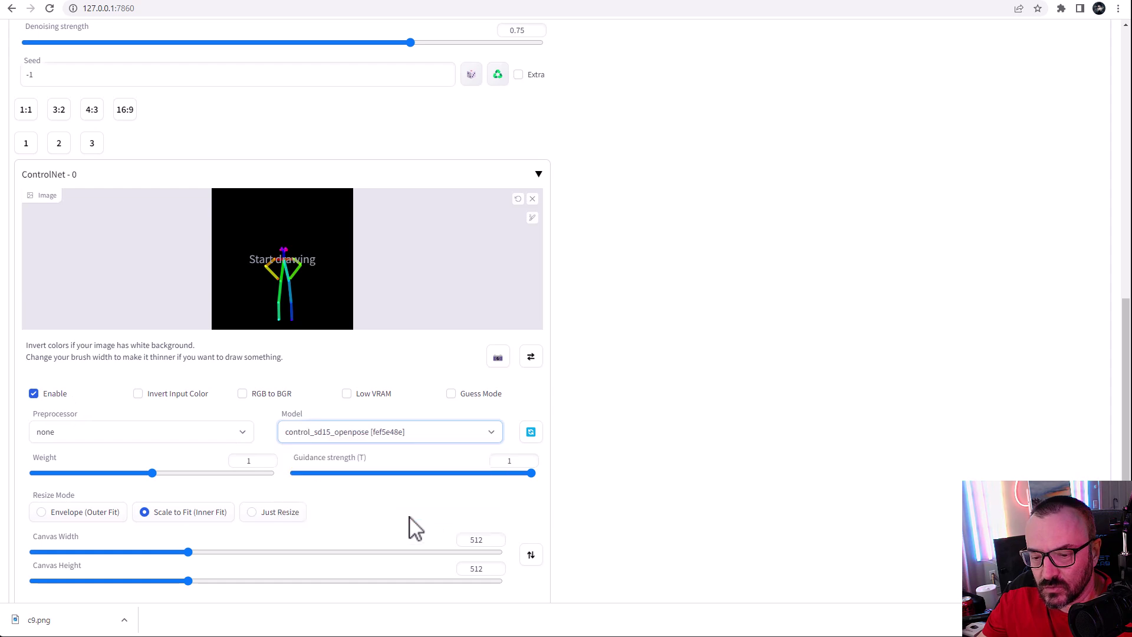
left_click_drag(152, 473, 229, 473)
Set denoising strength to 0.54 and sampling steps to 31
scroll(563, 324, "up", 10)
scroll(341, 475, "down", 3)
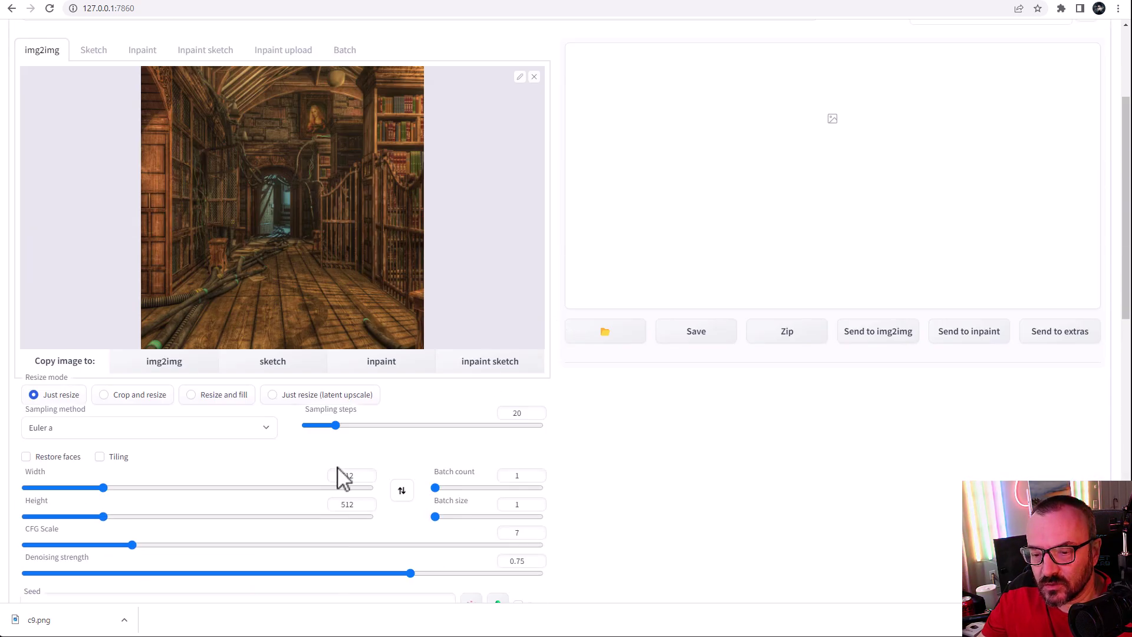
left_click_drag(411, 513, 298, 513)
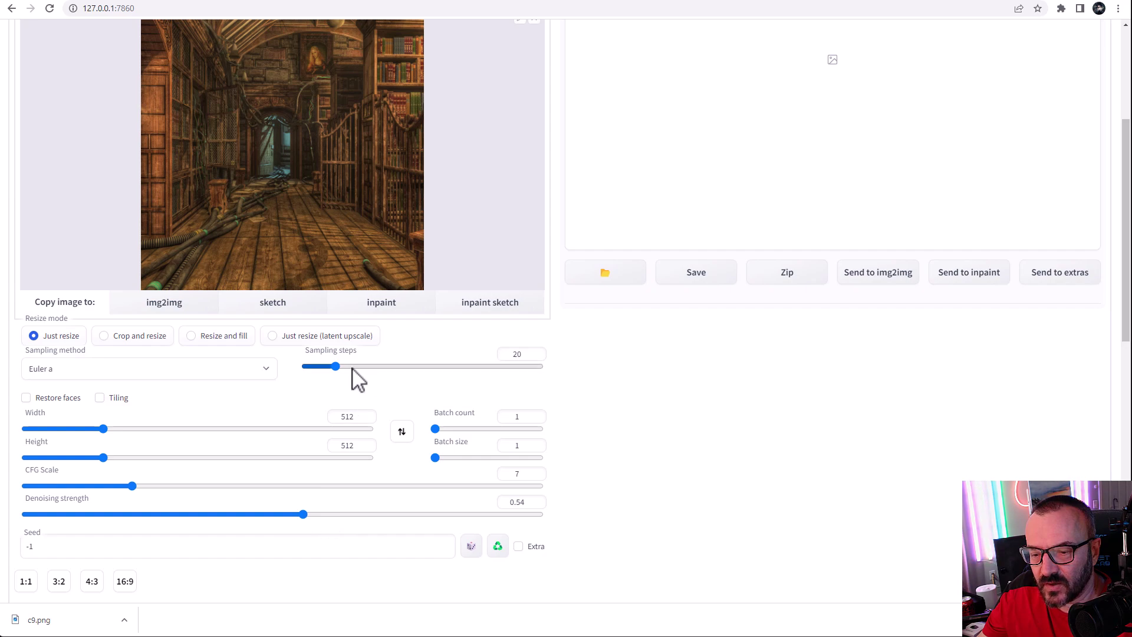
left_click_drag(336, 366, 352, 366)
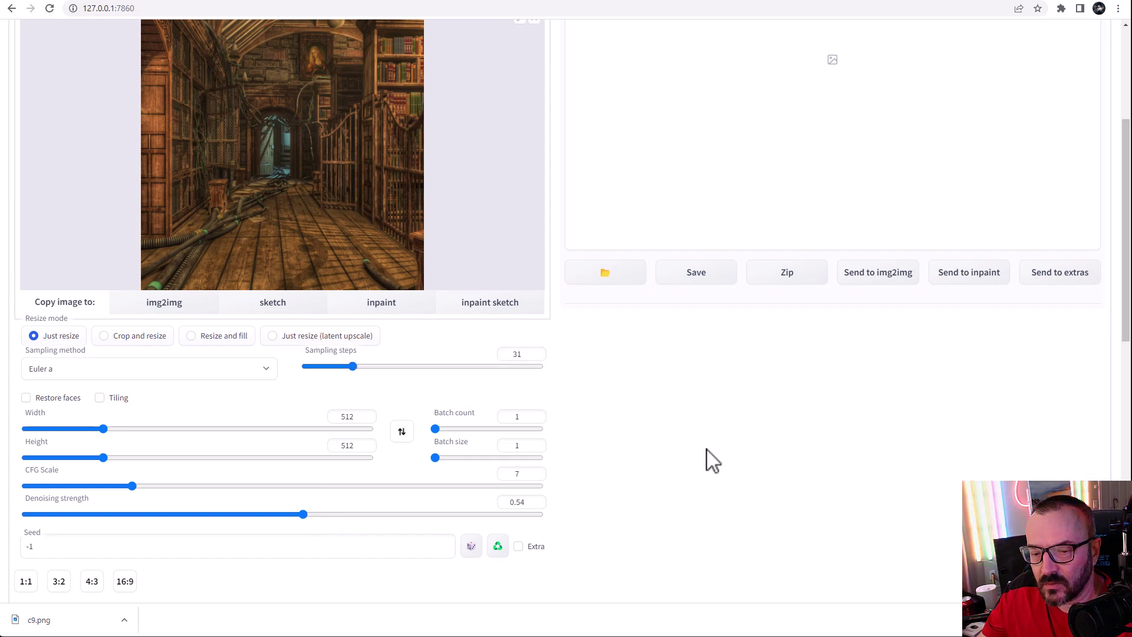
scroll(712, 446, "up", 4)
Generate the img2img result and enlarge the blue-coated mouse image
left_click(993, 118)
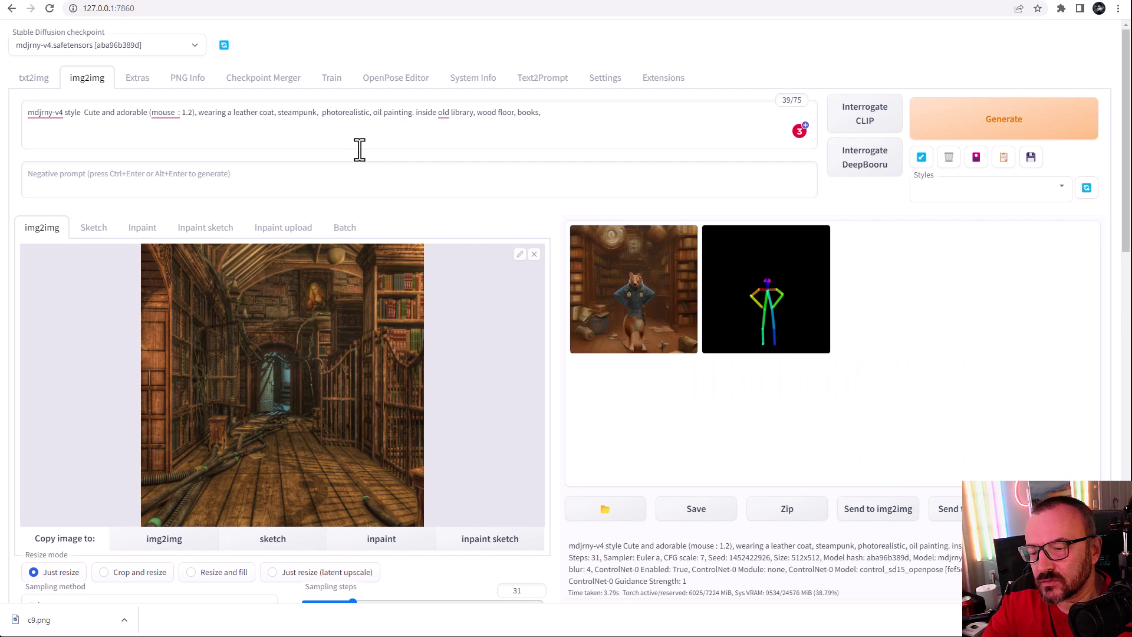
left_click(644, 319)
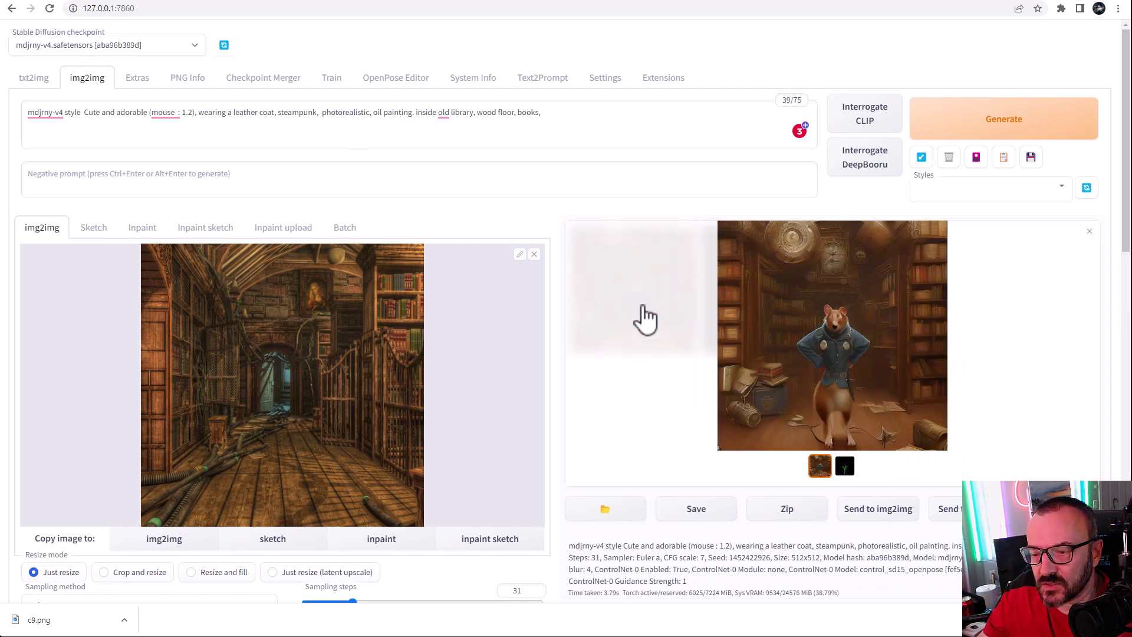